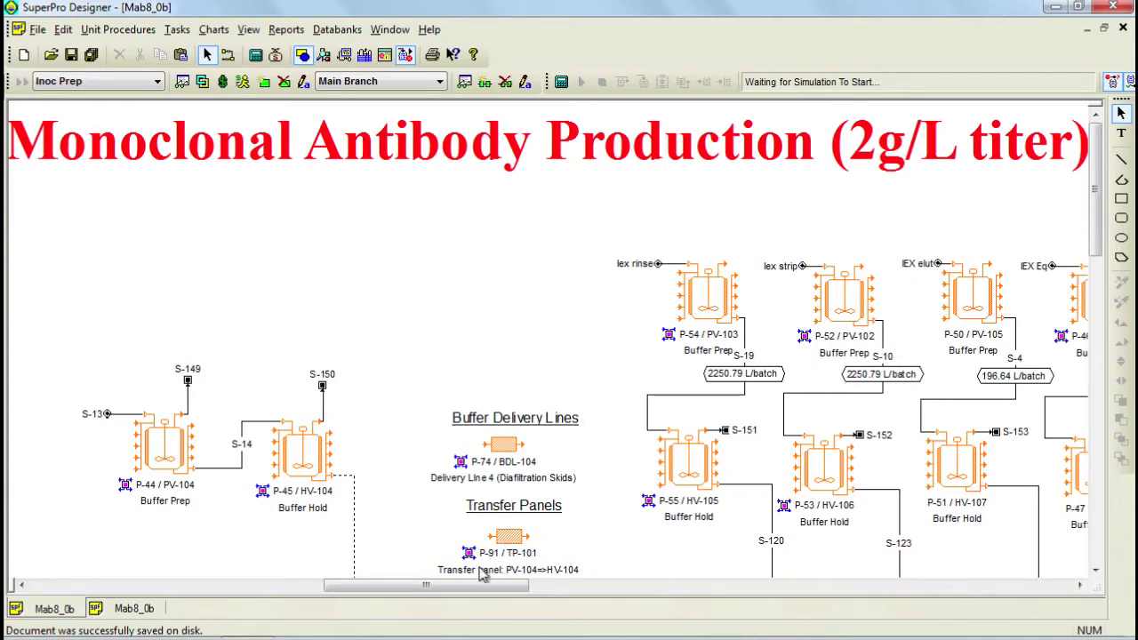
Step: Pan left to the Inoculum Prep train, select units P-1 to P-4, and list inoculum procedure types
drag(480, 587, 185, 580)
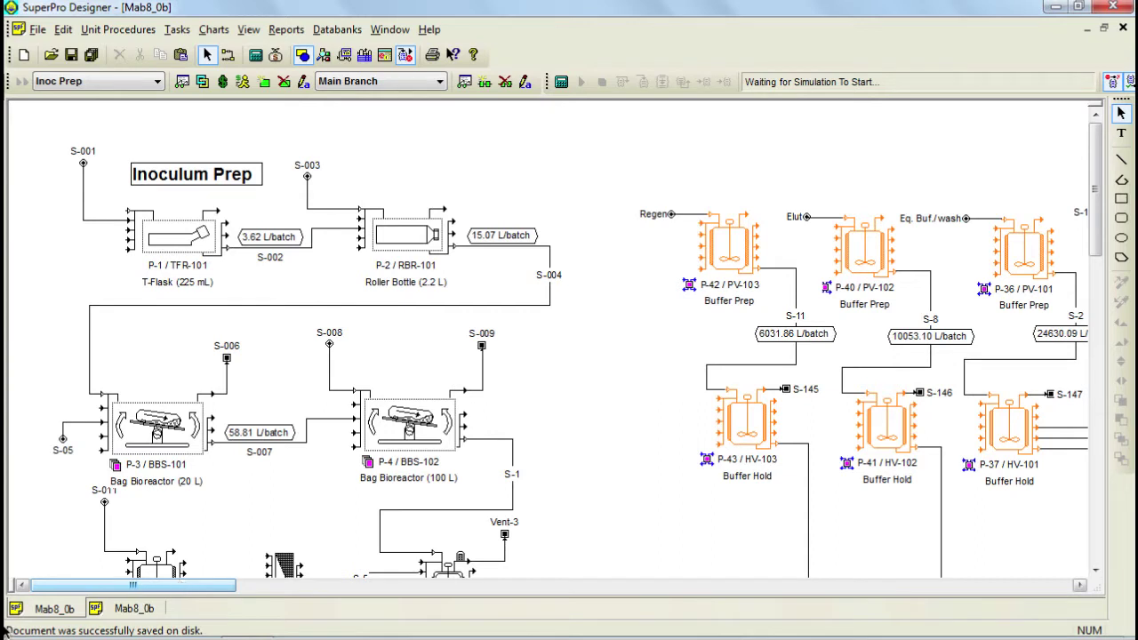
click(202, 233)
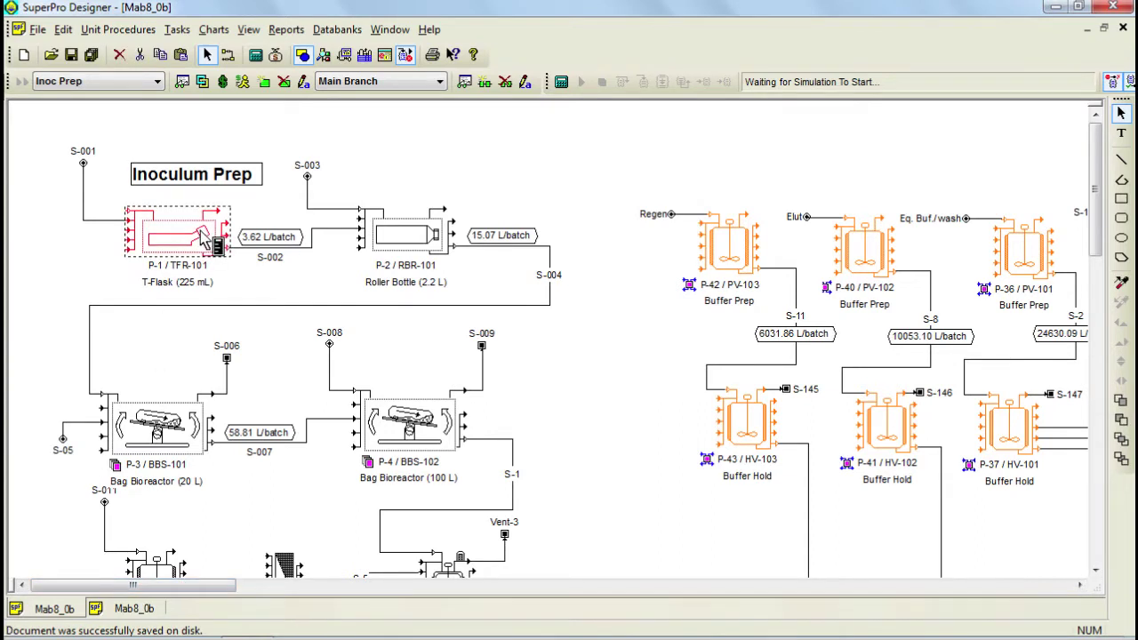
click(399, 244)
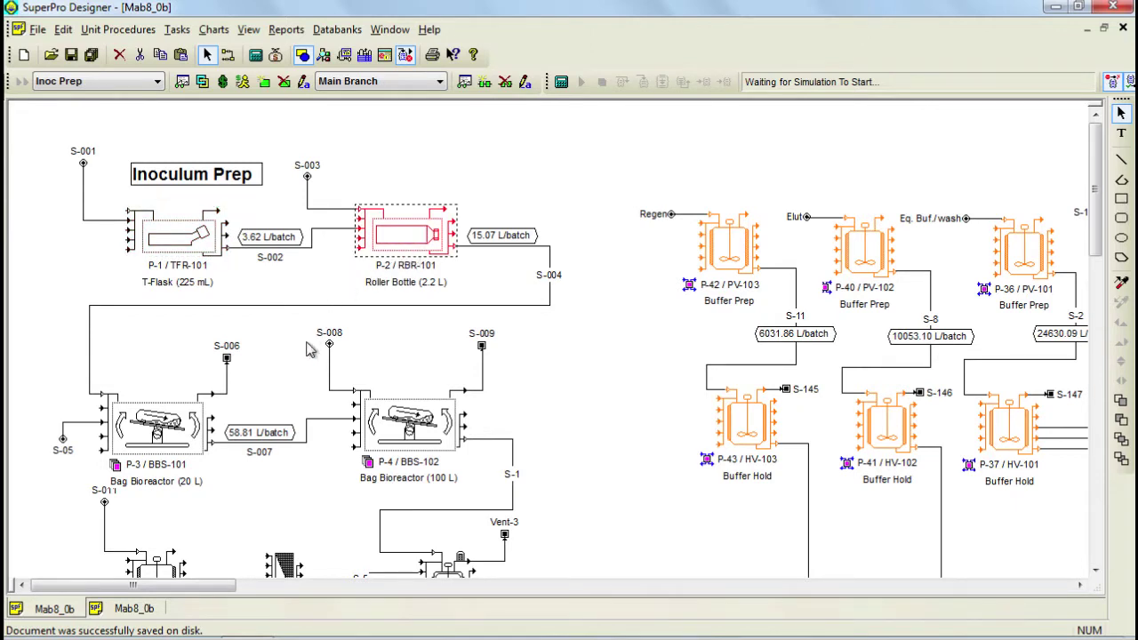
click(194, 428)
click(411, 425)
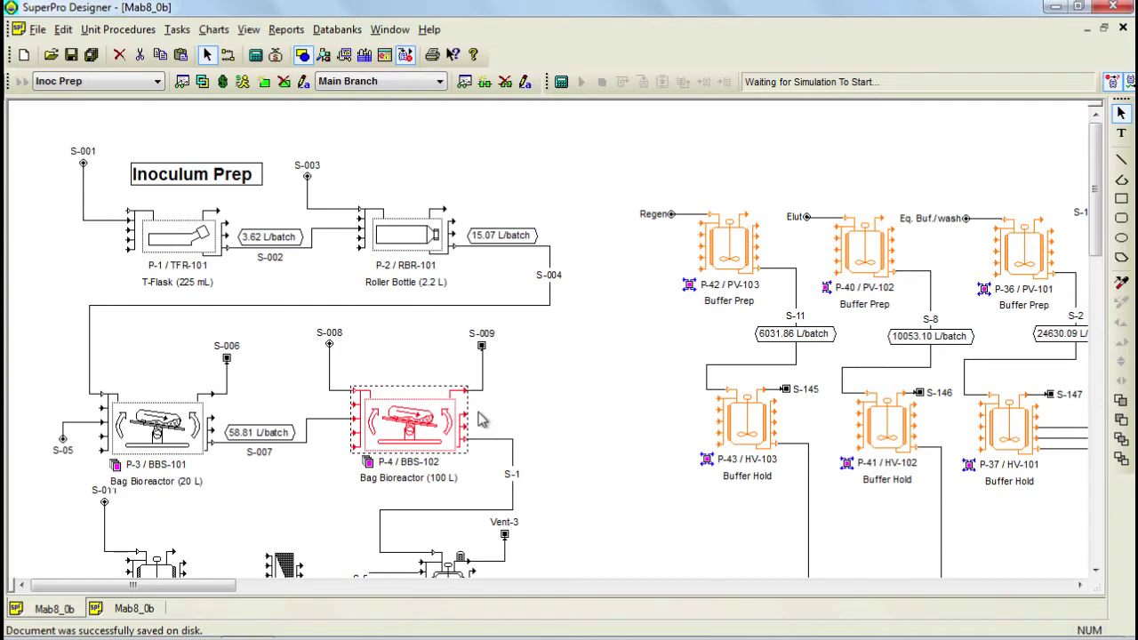
click(149, 31)
Step: Dismiss the procedure list, save with Ctrl+S, and scroll down to the 5000 L and 20000 L bioreactors
mouse_move(223, 89)
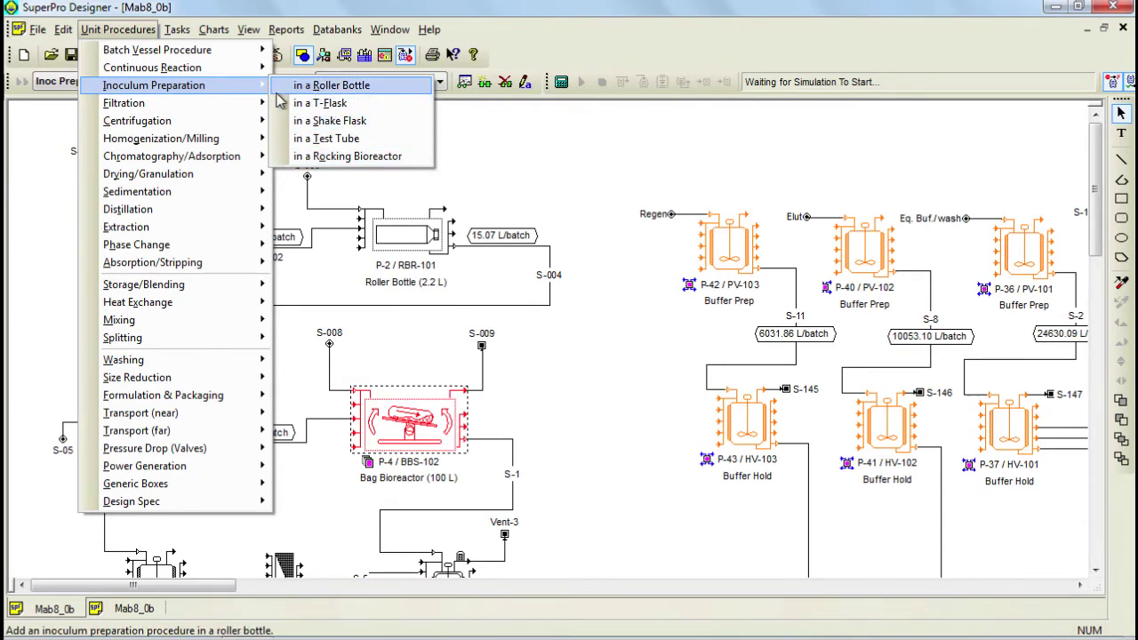
click(133, 30)
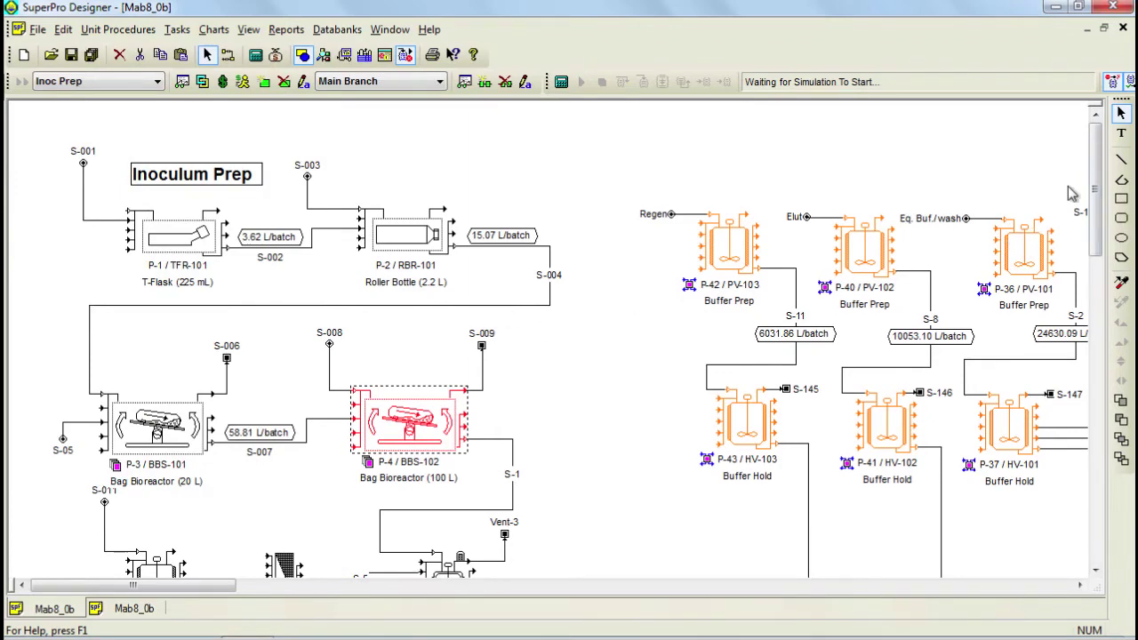
drag(1096, 198, 1101, 262)
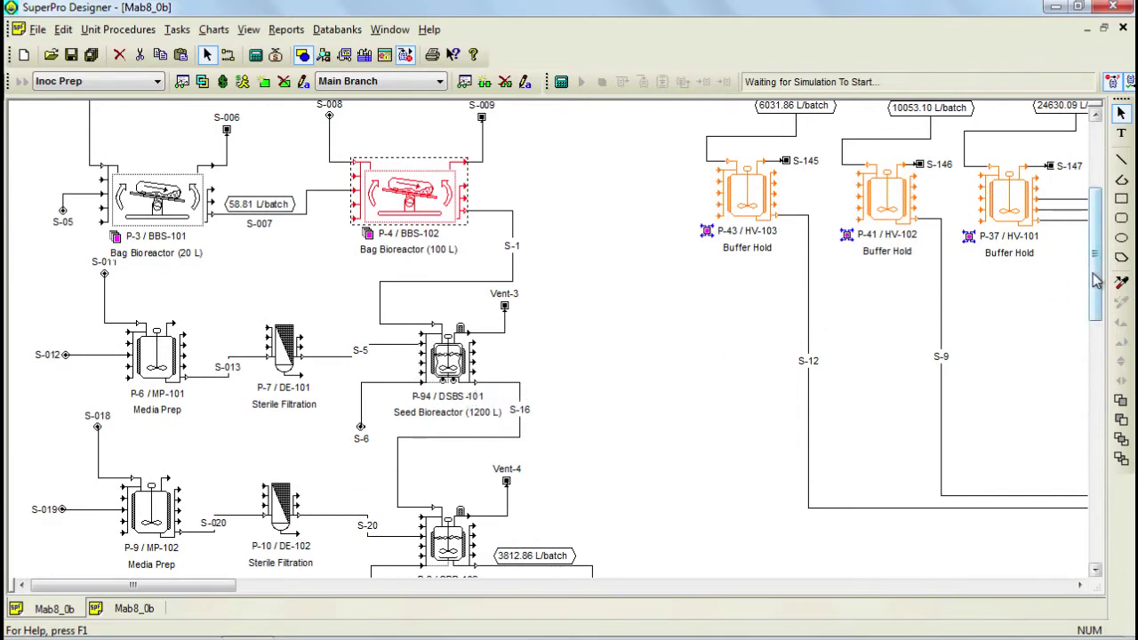
drag(1096, 281, 1100, 308)
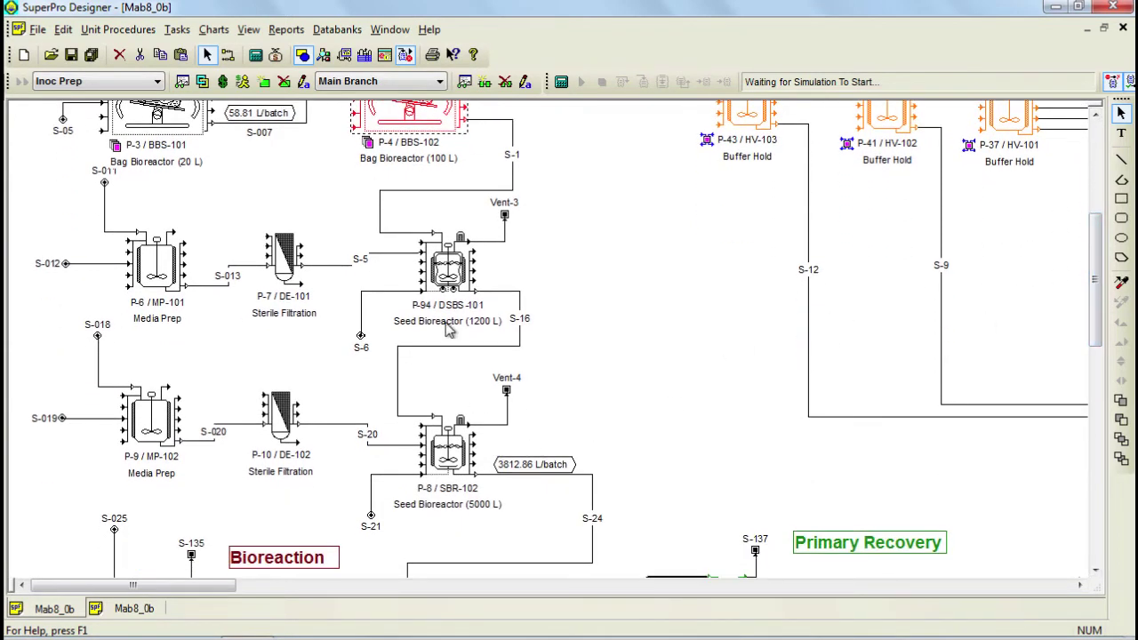
key(ctrl+s)
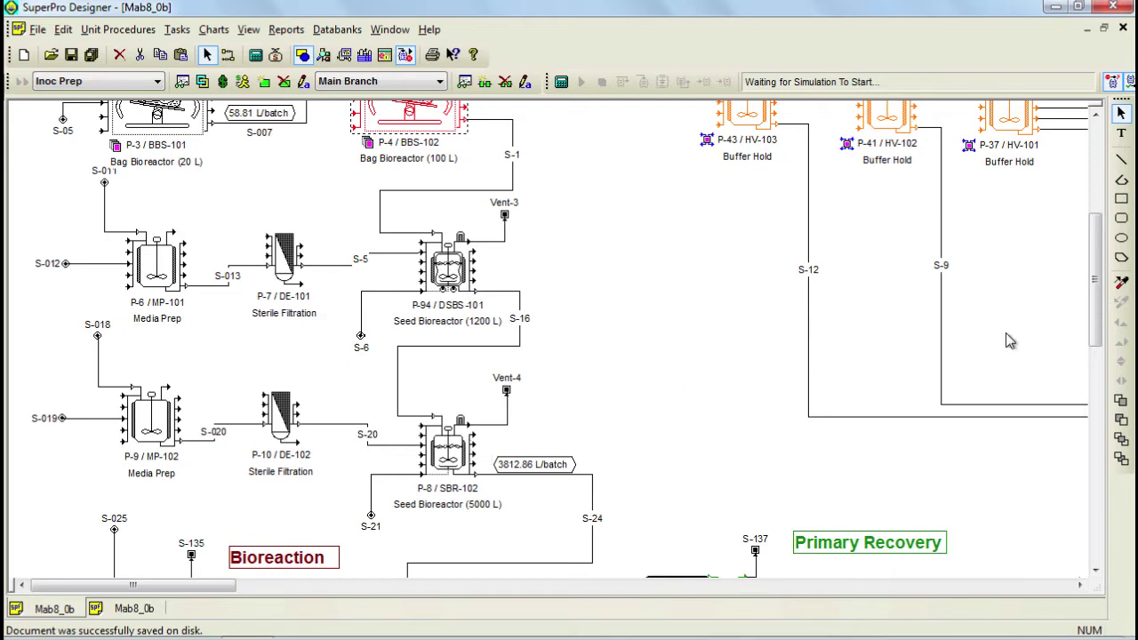
drag(1104, 297, 1104, 371)
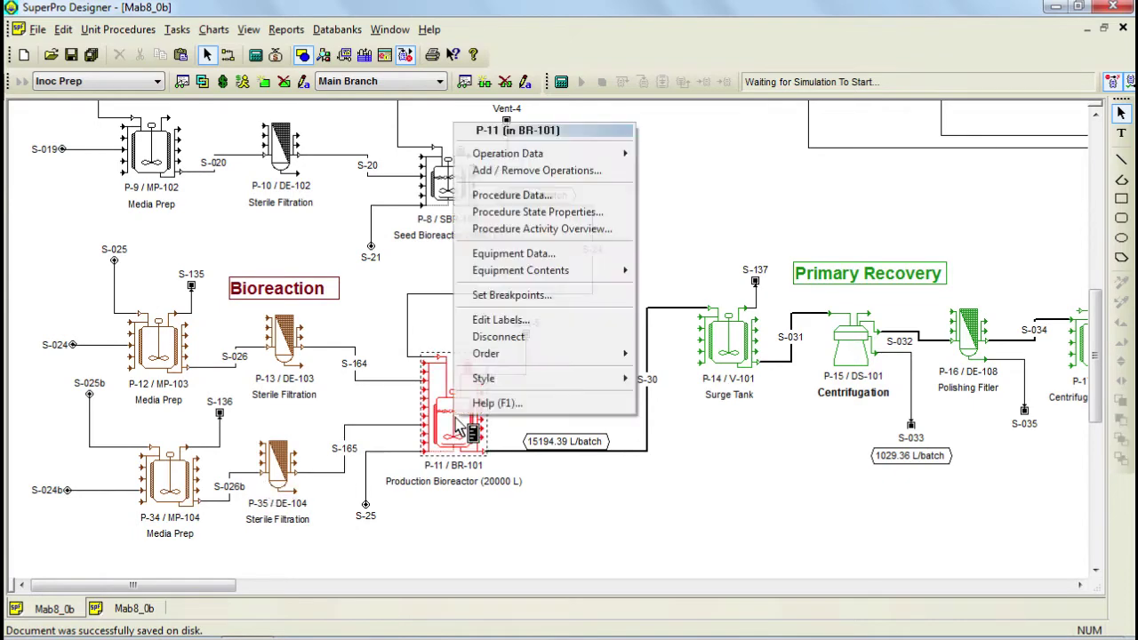
mouse_move(603, 162)
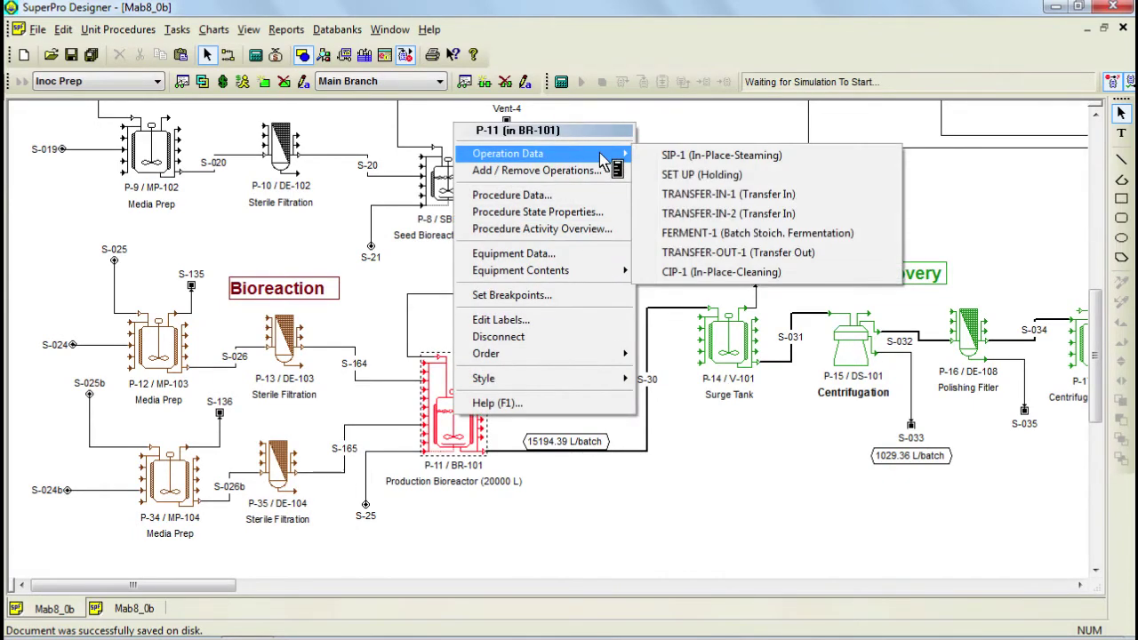
click(711, 233)
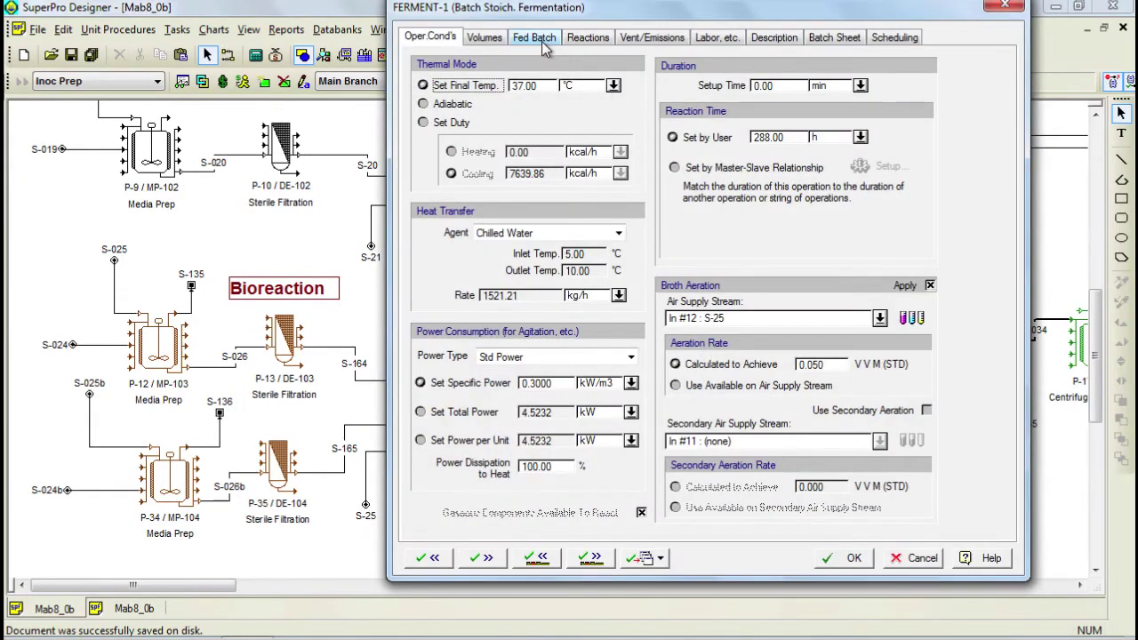
click(541, 41)
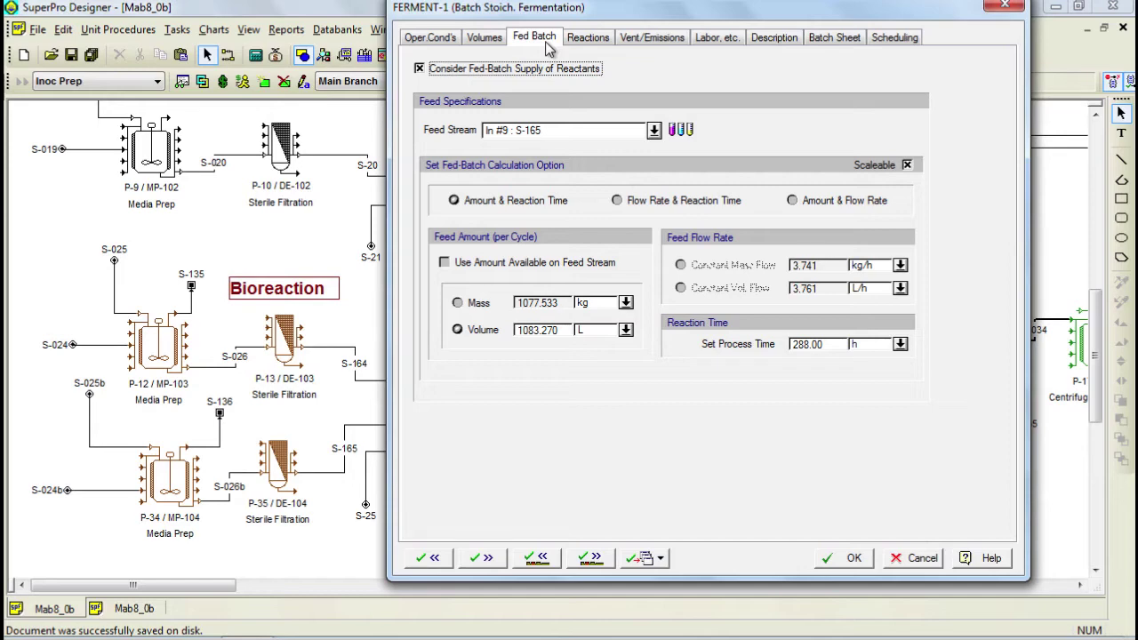
click(572, 44)
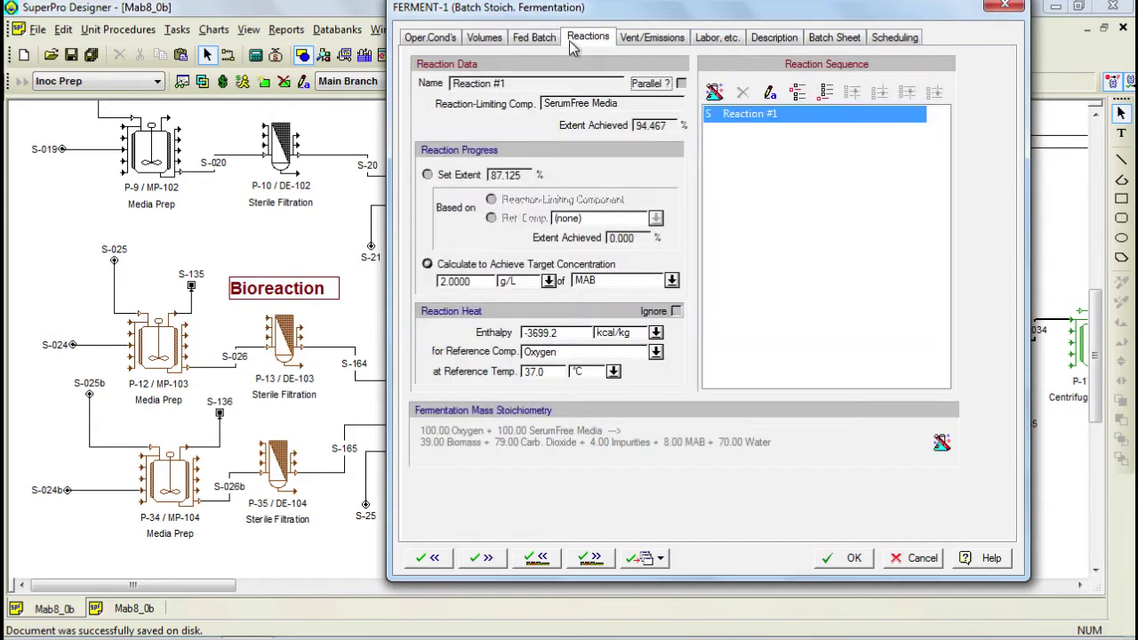
double_click(489, 280)
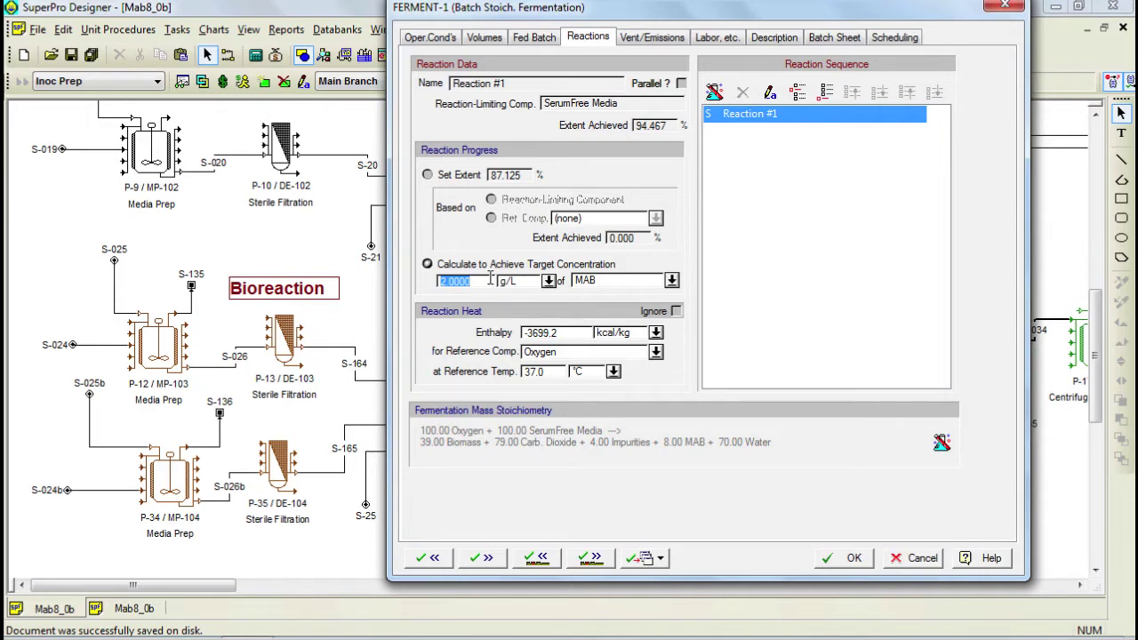
click(917, 557)
click(574, 538)
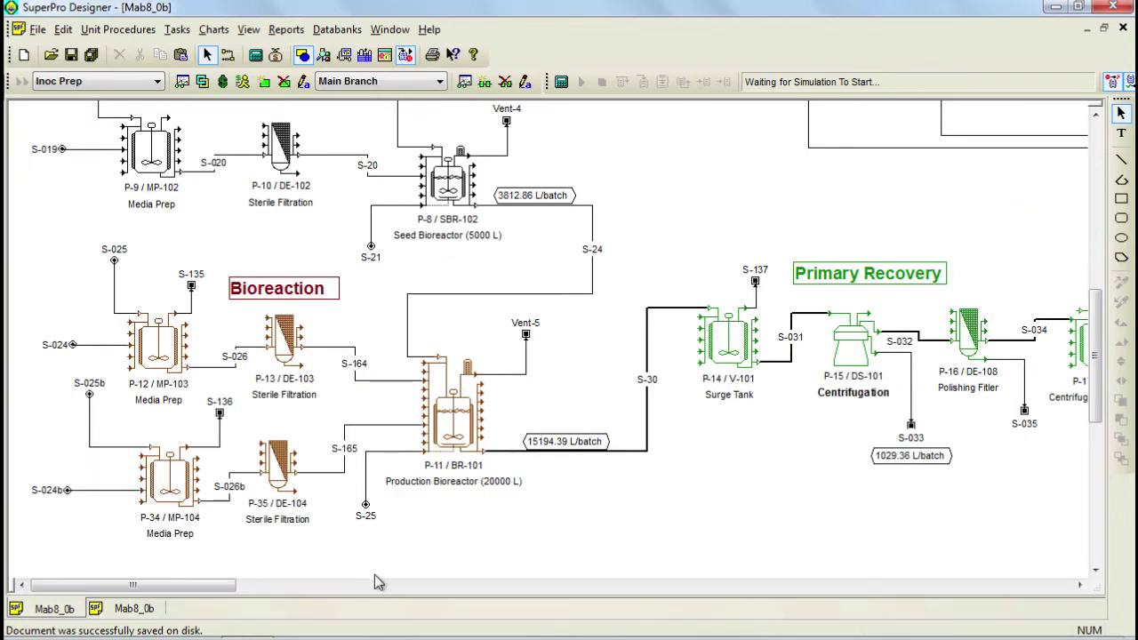
Step: Scroll right and up to the Protein-A section around column C-101, then clear the selection
drag(220, 589, 308, 596)
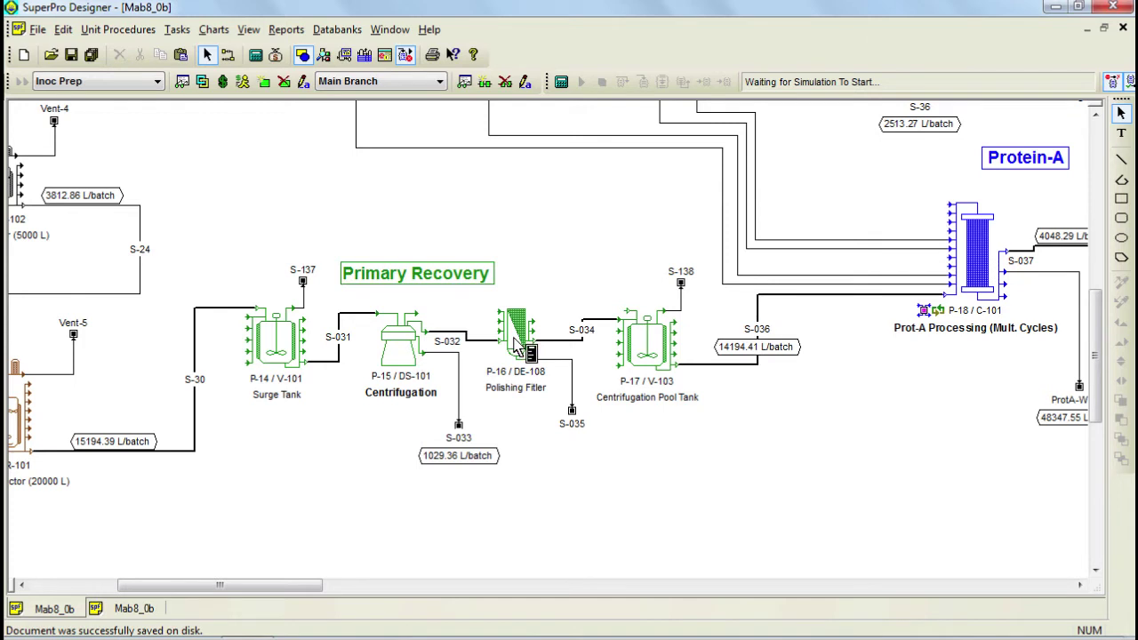
drag(516, 346, 517, 333)
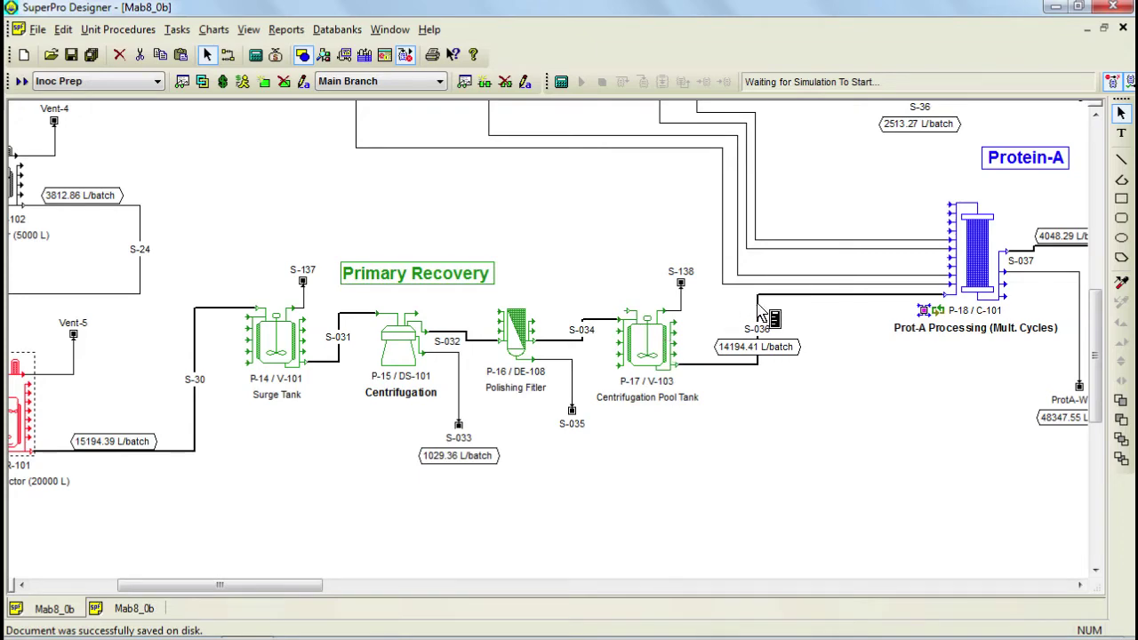
drag(264, 594, 377, 594)
scroll(1098, 349, up, 5)
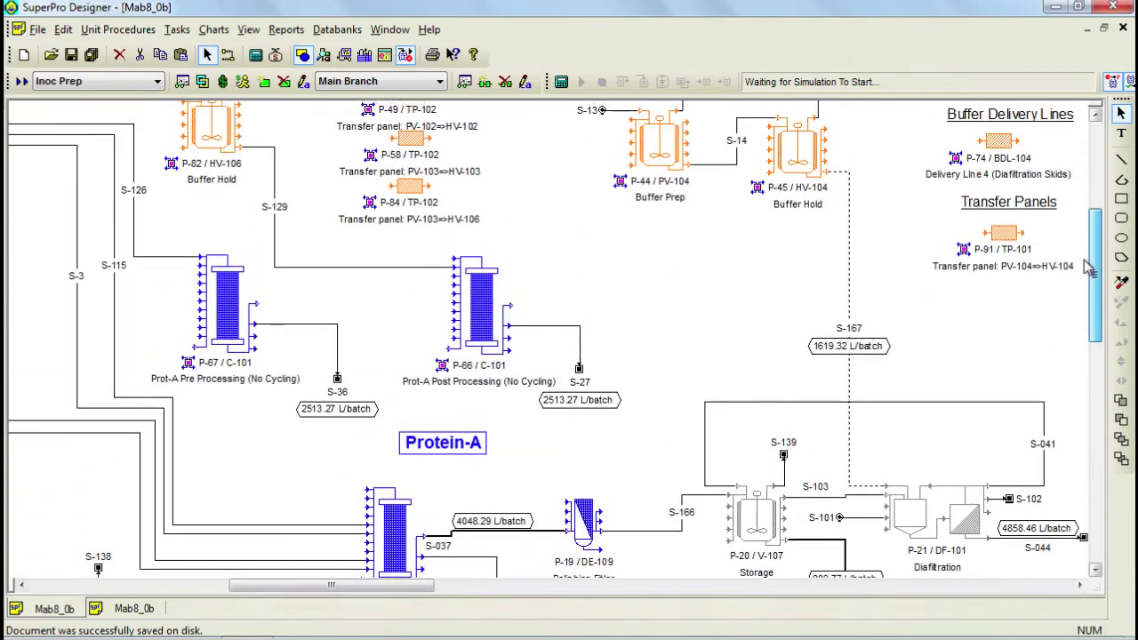
click(403, 515)
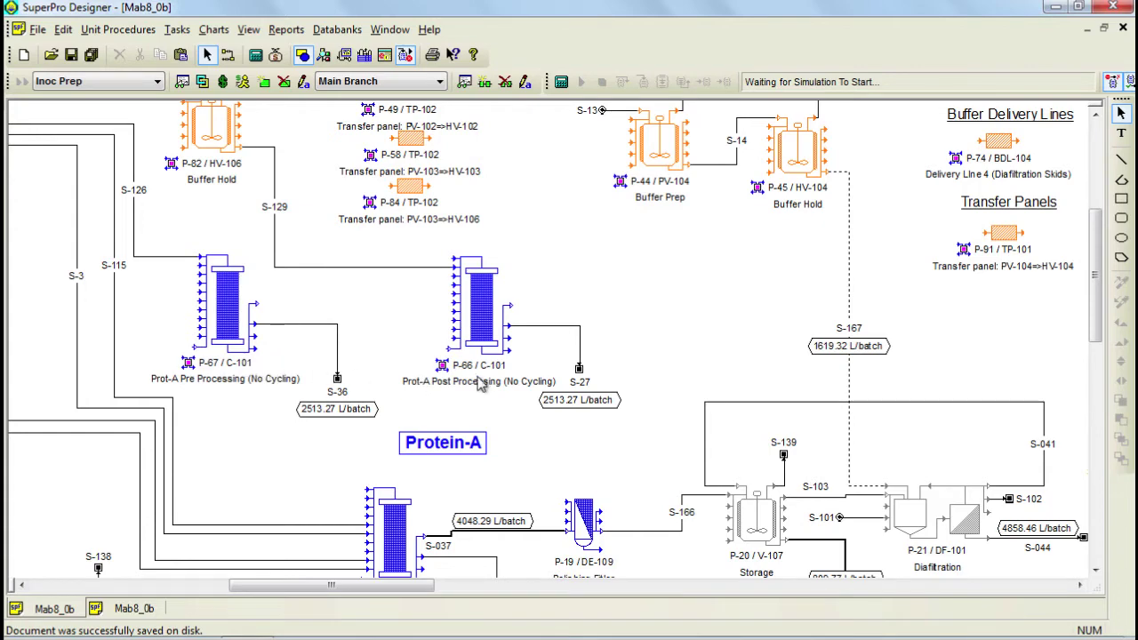
Step: Pan right through the downstream sections until the Final Filtration section with P-31 Diafiltration appears
scroll(1098, 298, down, 3)
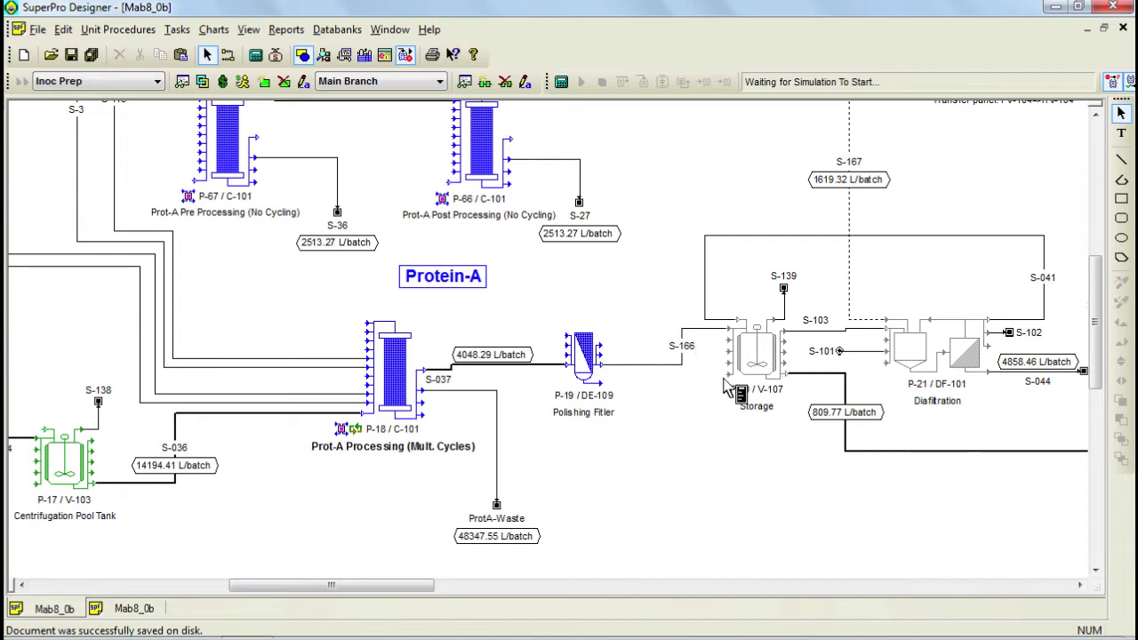
drag(424, 587, 487, 588)
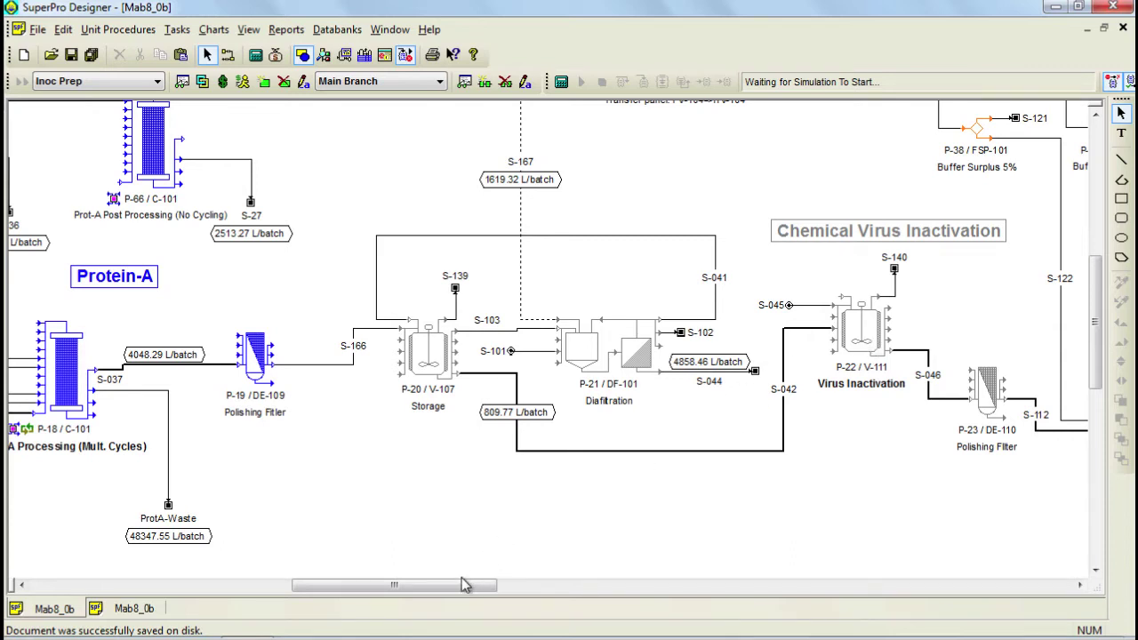
drag(463, 587, 654, 595)
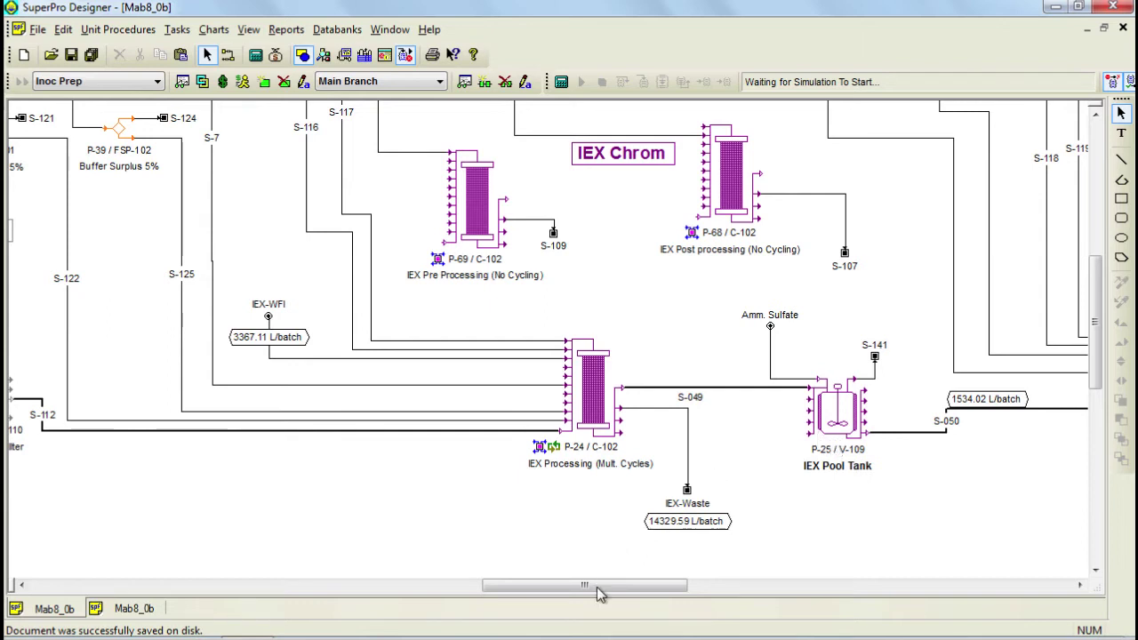
drag(598, 594, 738, 597)
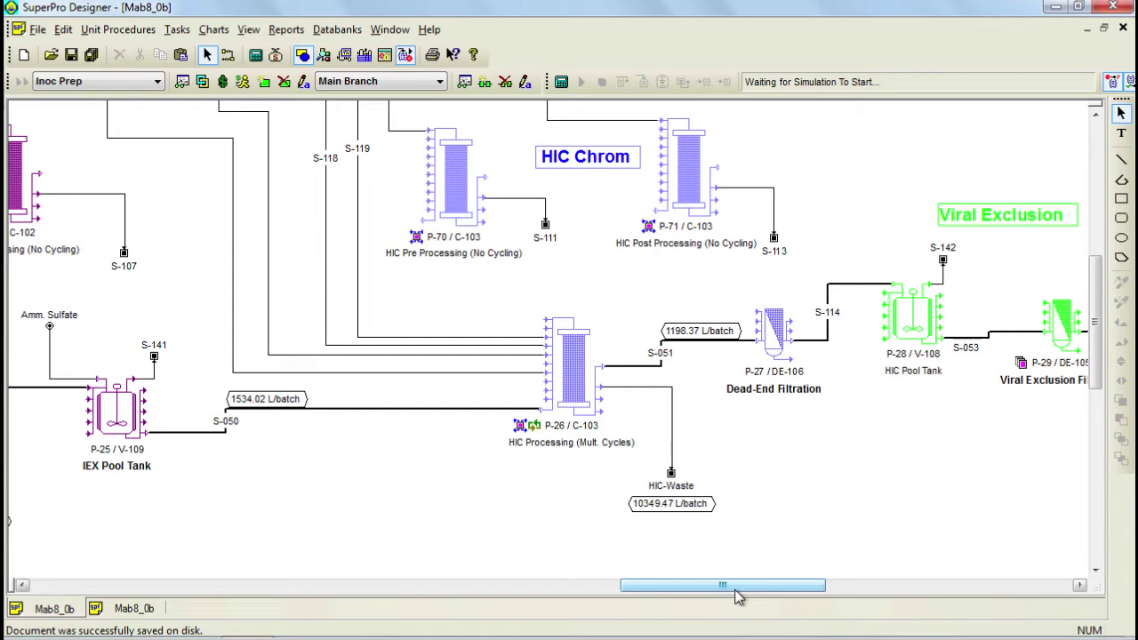
drag(735, 590, 780, 585)
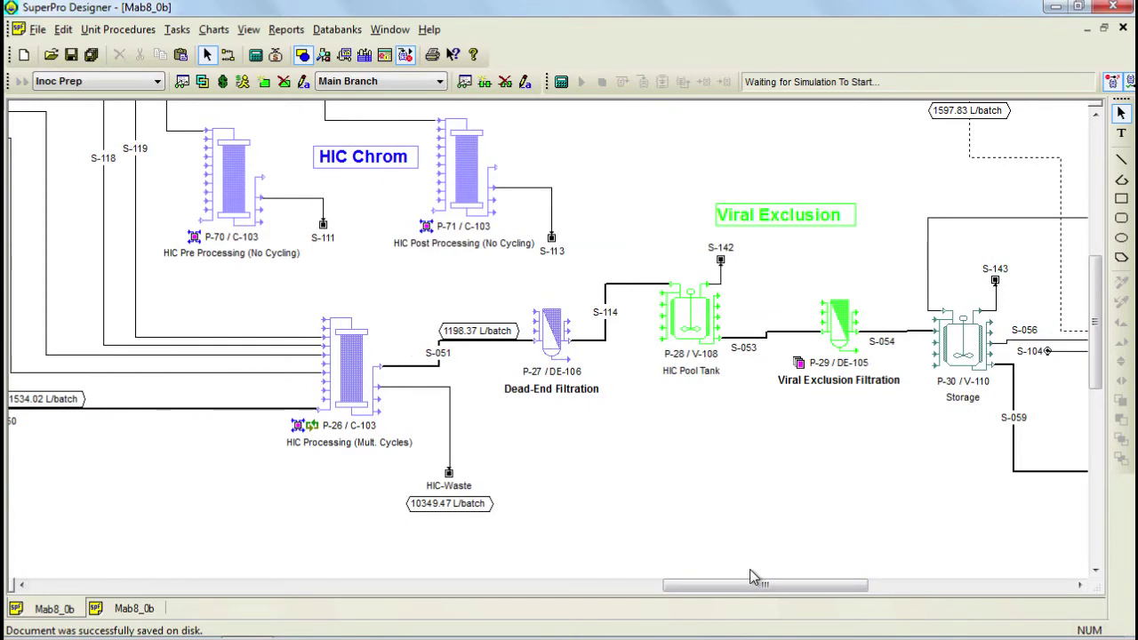
drag(753, 584, 897, 587)
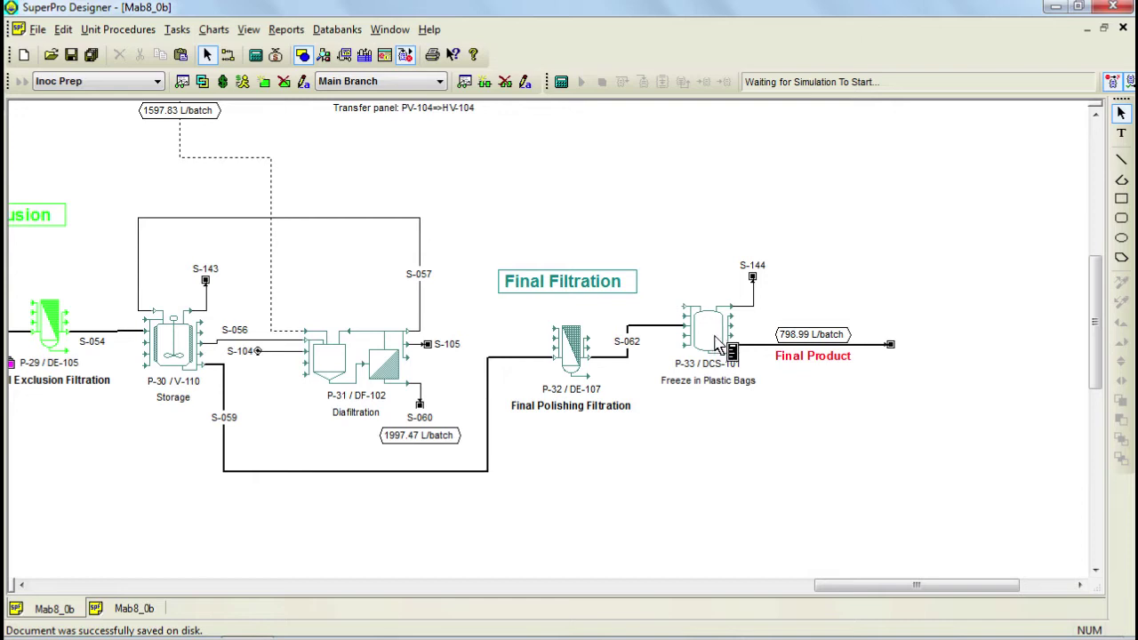
right_click(384, 365)
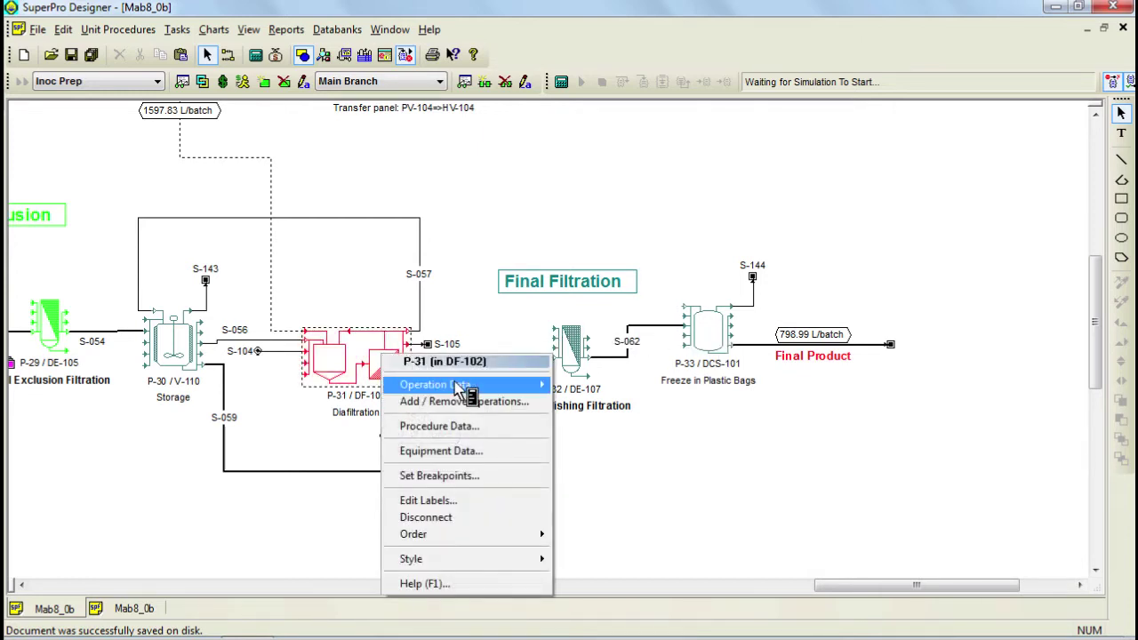
mouse_move(471, 384)
click(590, 446)
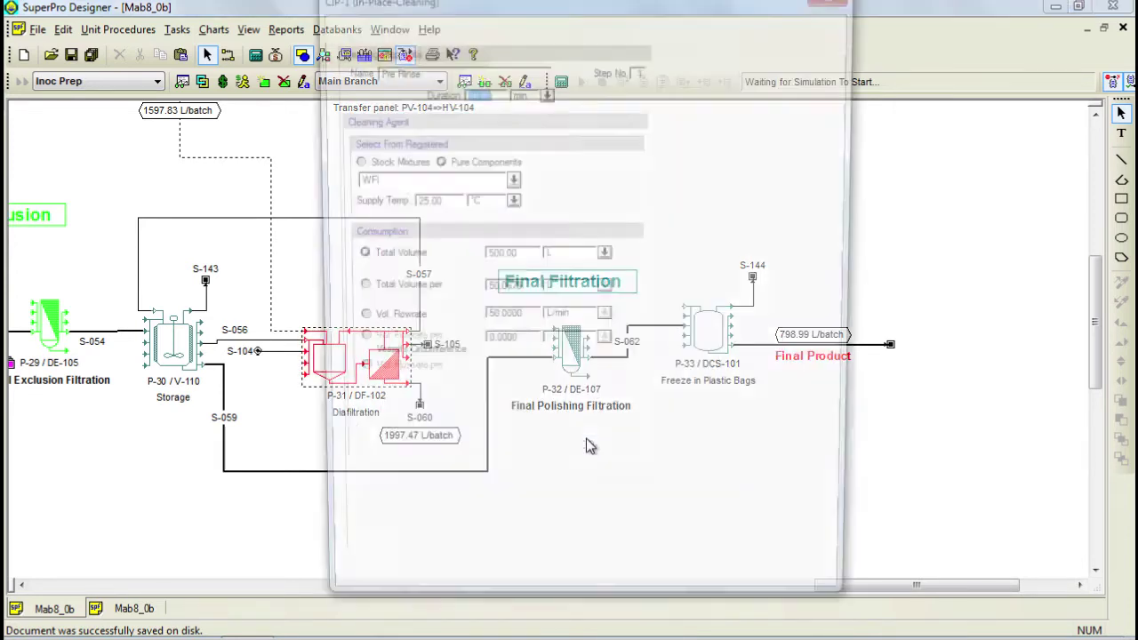
click(703, 105)
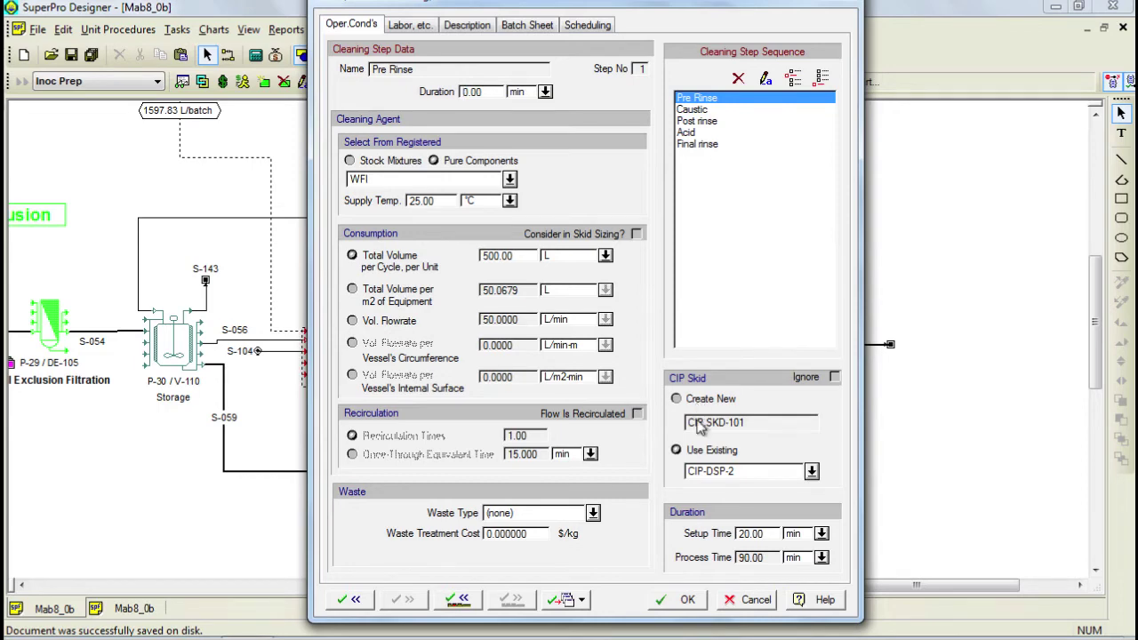
click(747, 599)
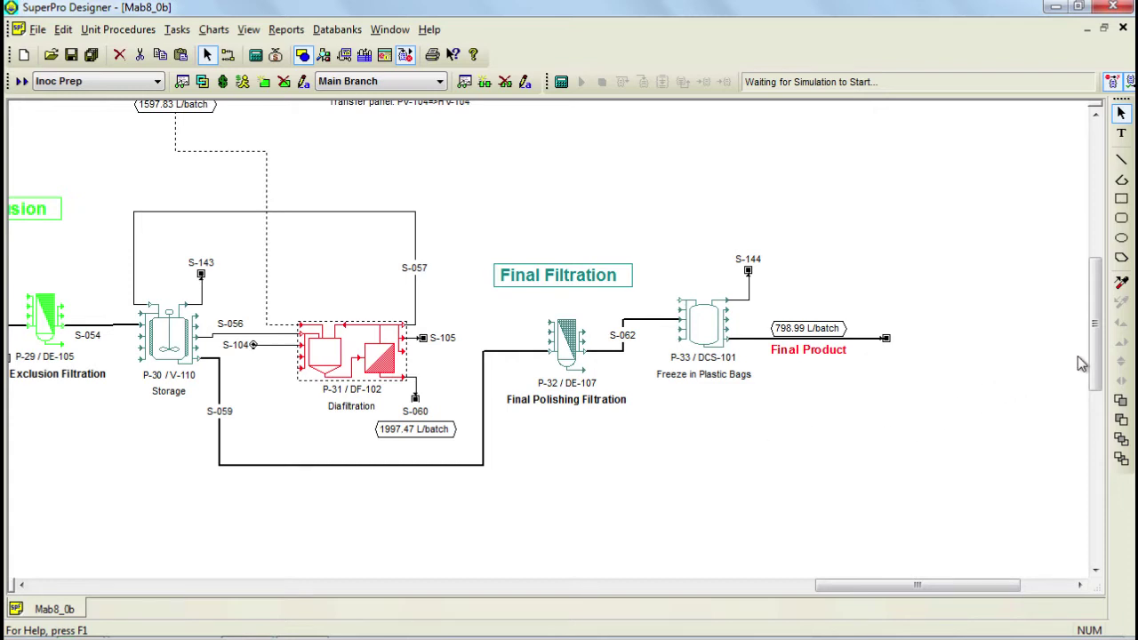
Step: Scroll up and left to Buffer Delivery Line 2 and the PV-to-HV buffer transfer panels
scroll(1095, 355, up, 5)
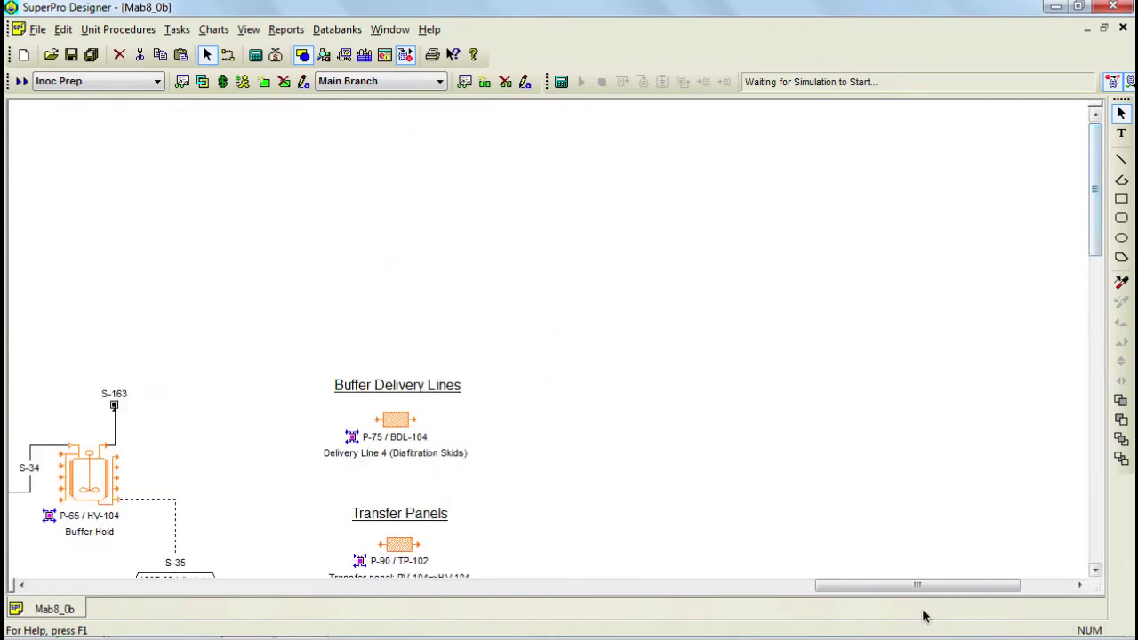
drag(902, 589, 625, 587)
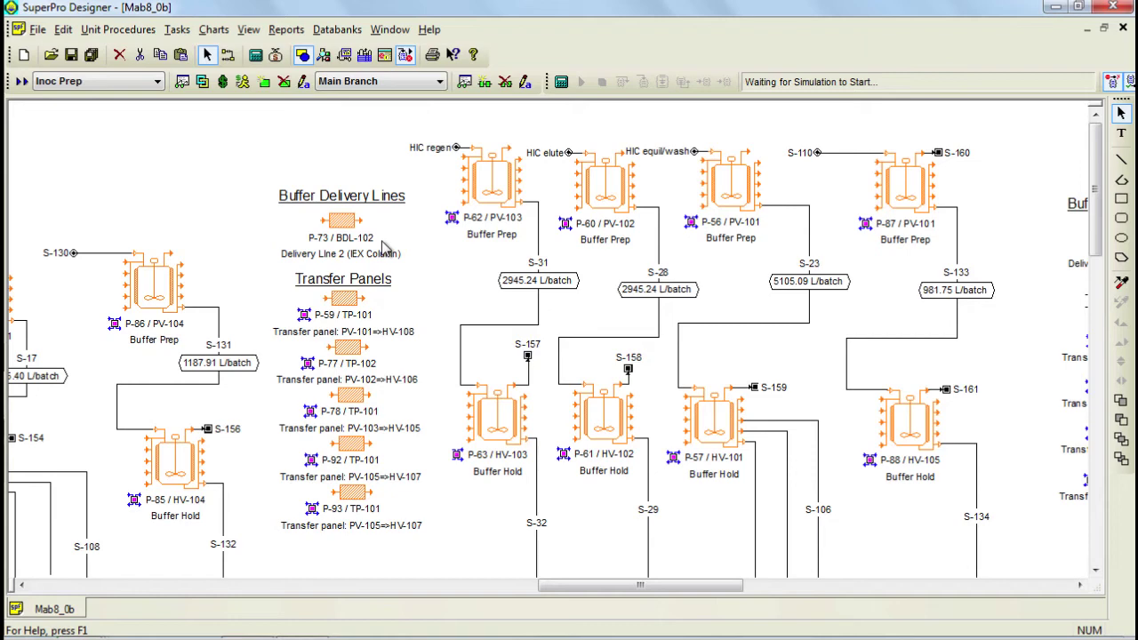
click(217, 32)
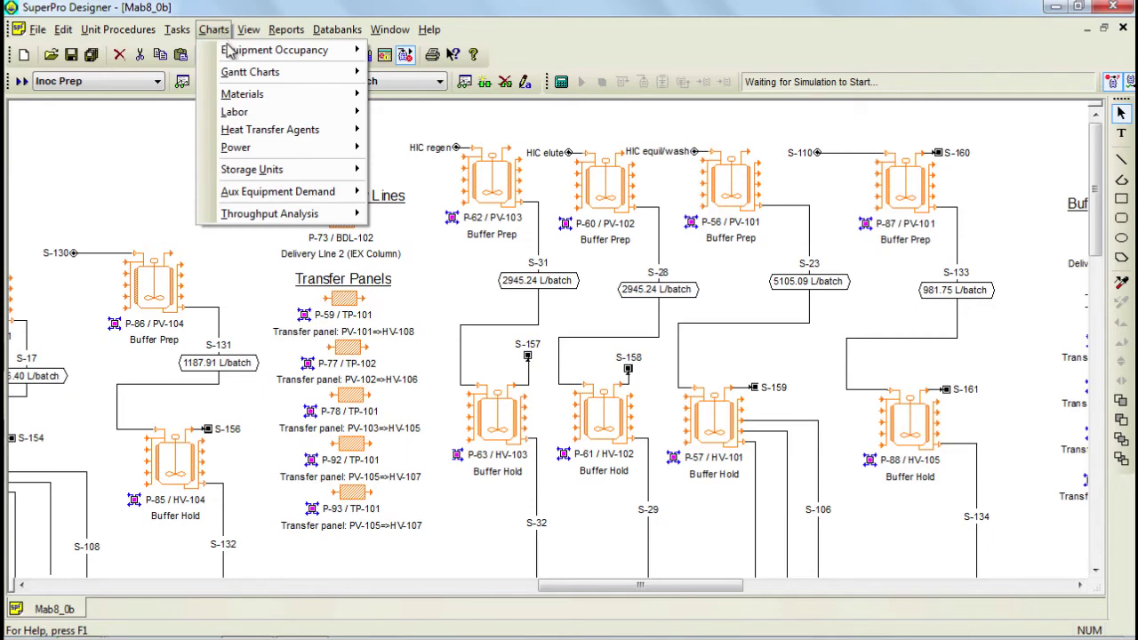
mouse_move(234, 56)
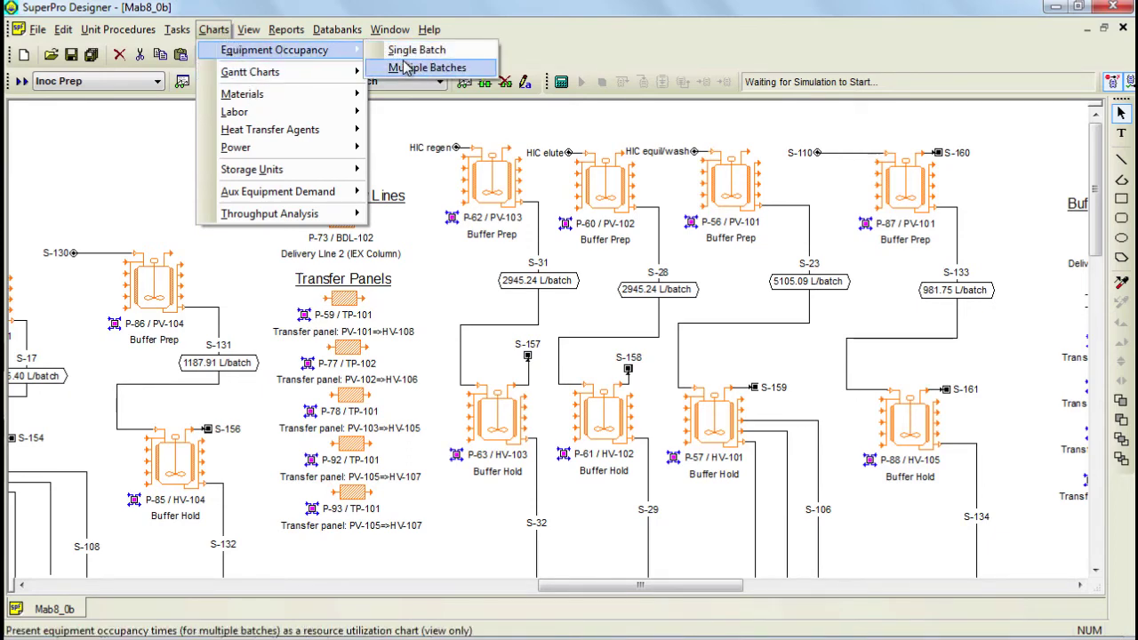
click(405, 68)
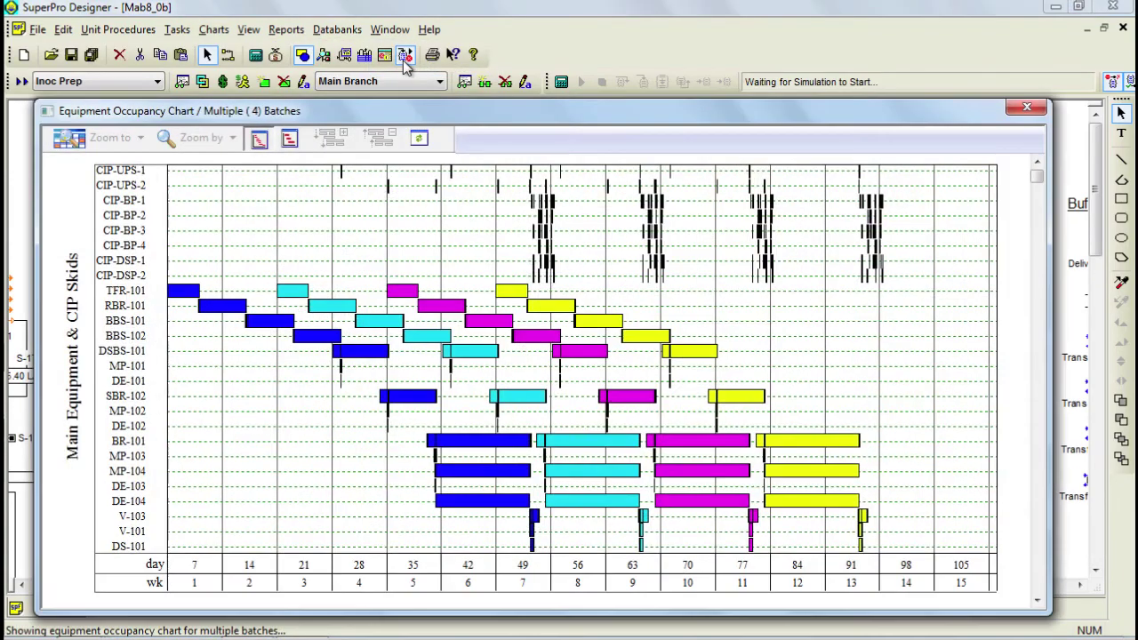
drag(454, 105, 482, 47)
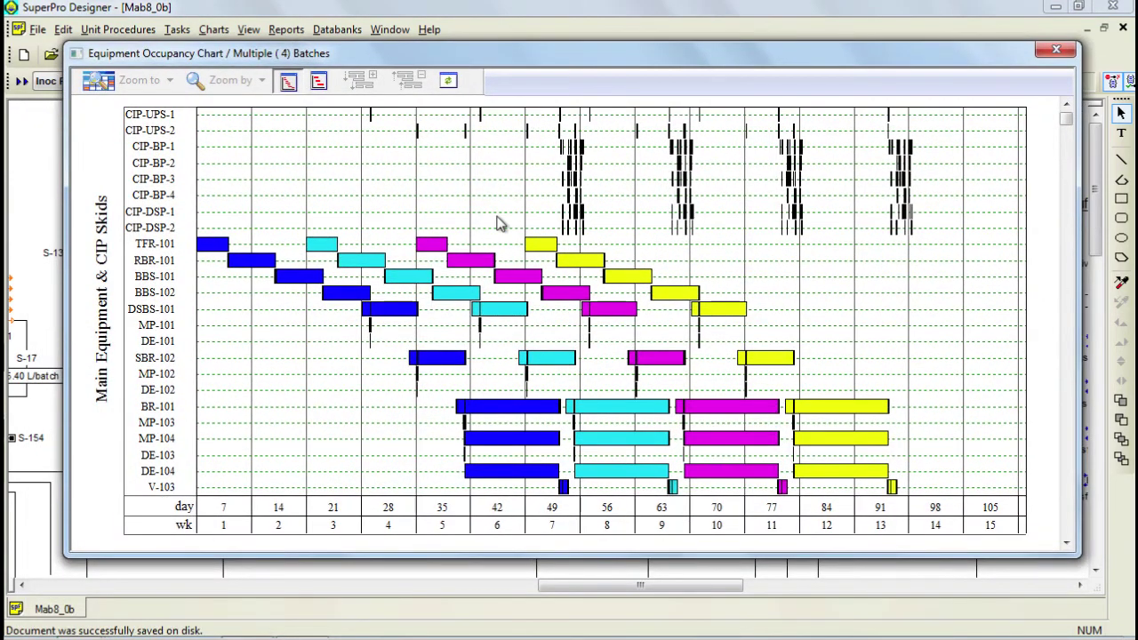
click(319, 81)
click(258, 81)
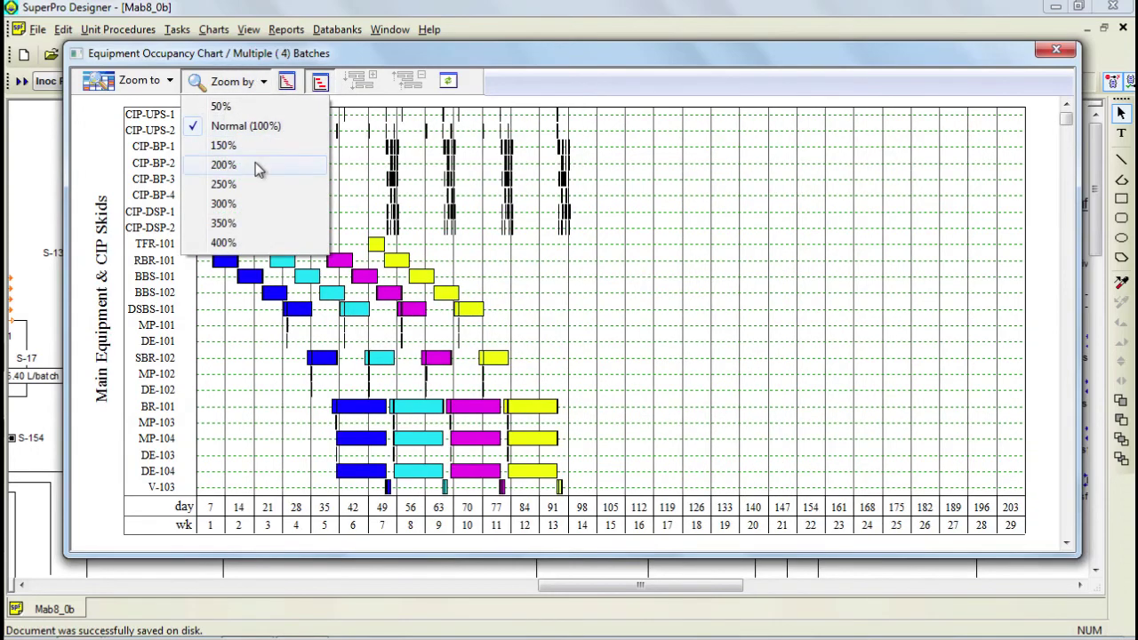
click(259, 166)
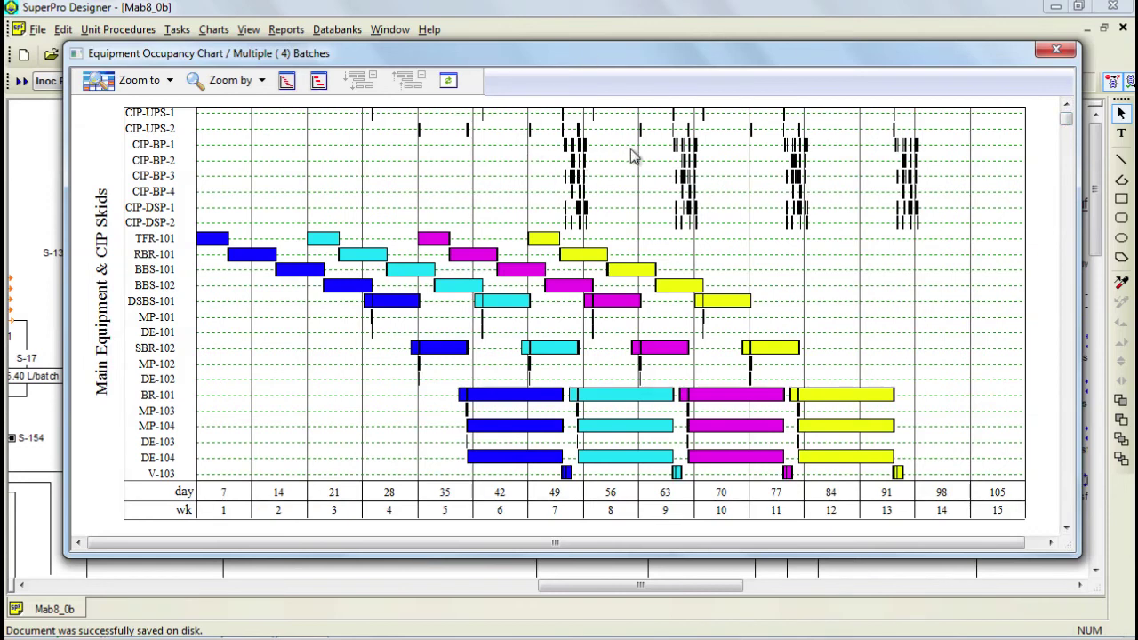
drag(1066, 120, 1067, 215)
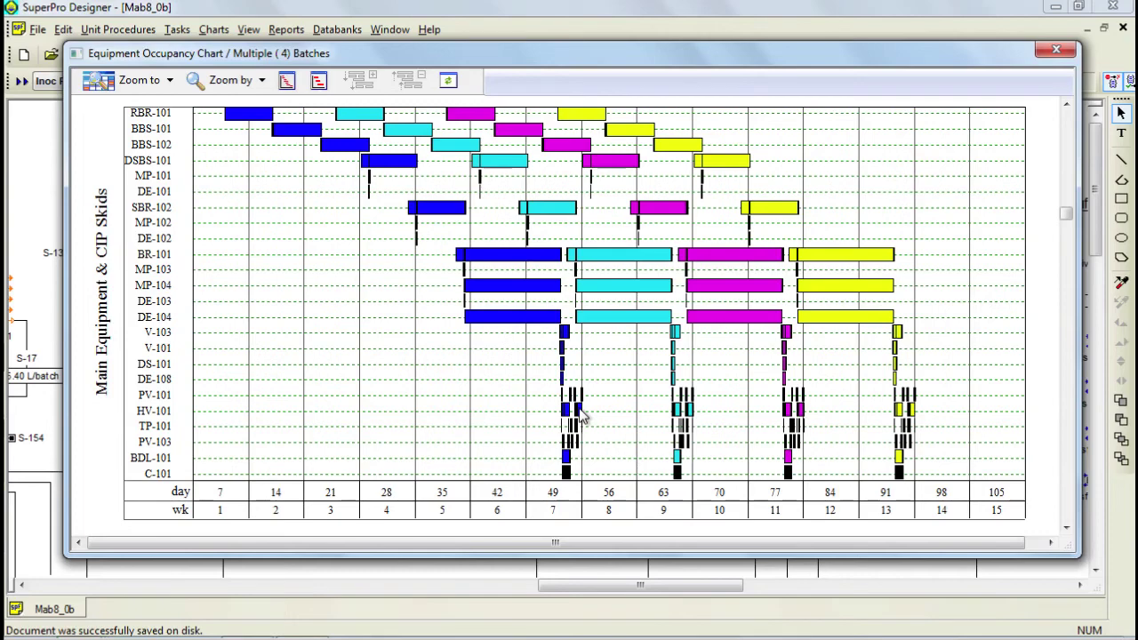
click(1057, 49)
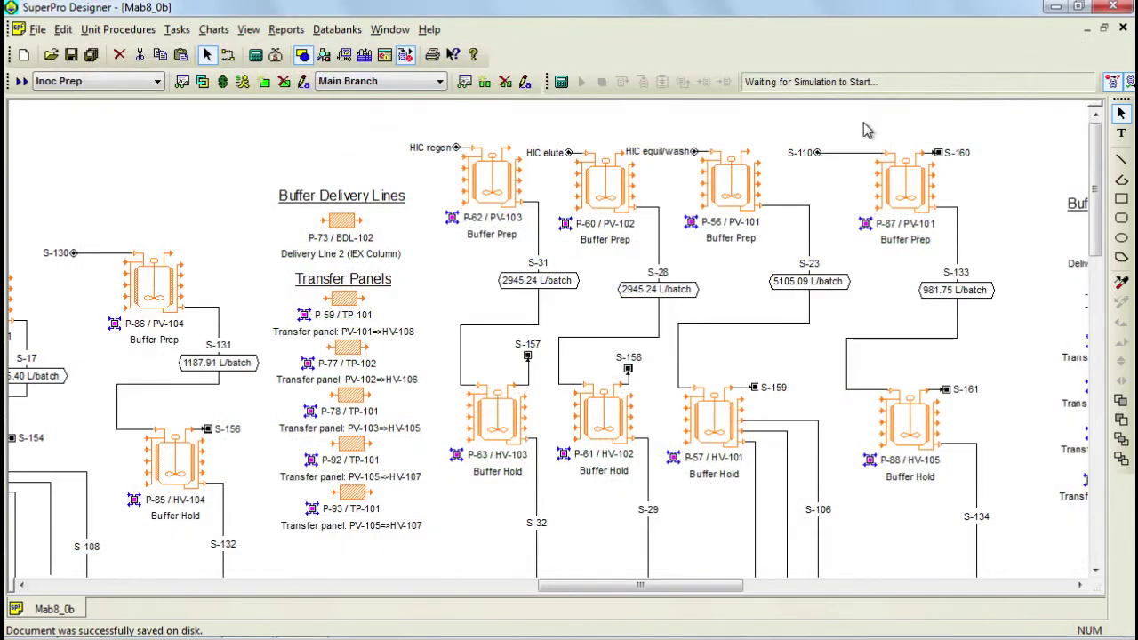
click(214, 30)
click(213, 30)
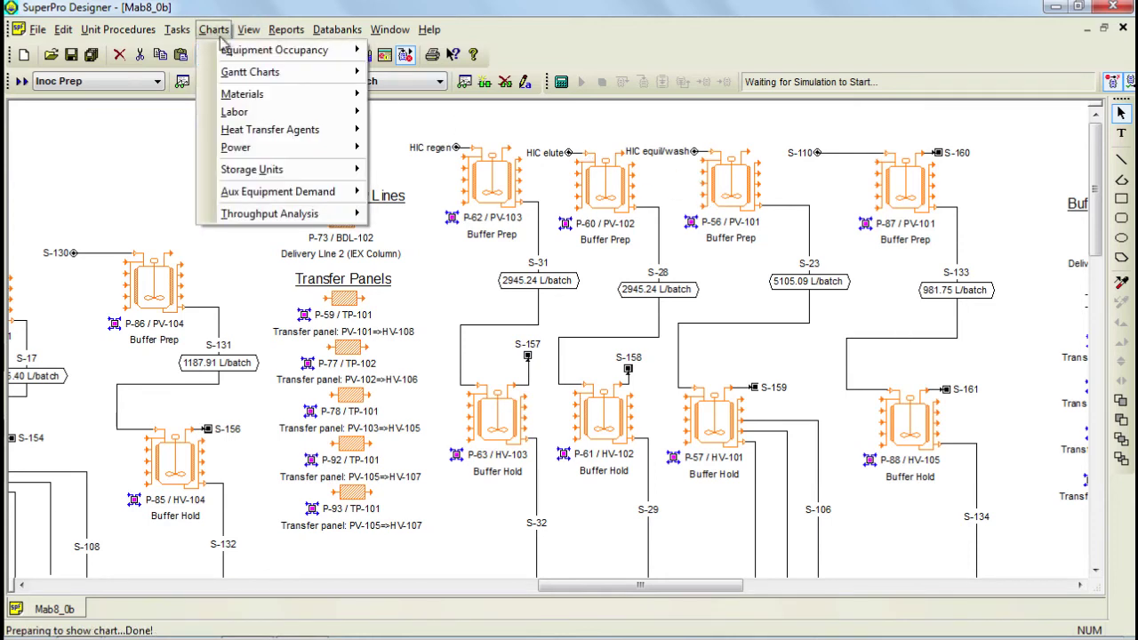
mouse_move(266, 73)
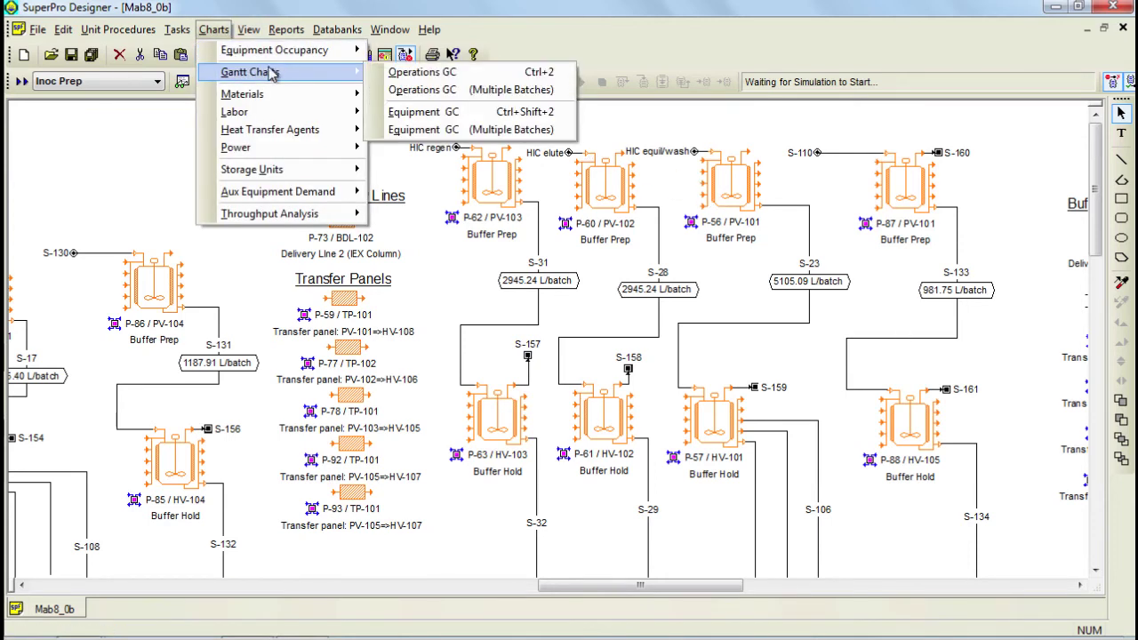
click(405, 77)
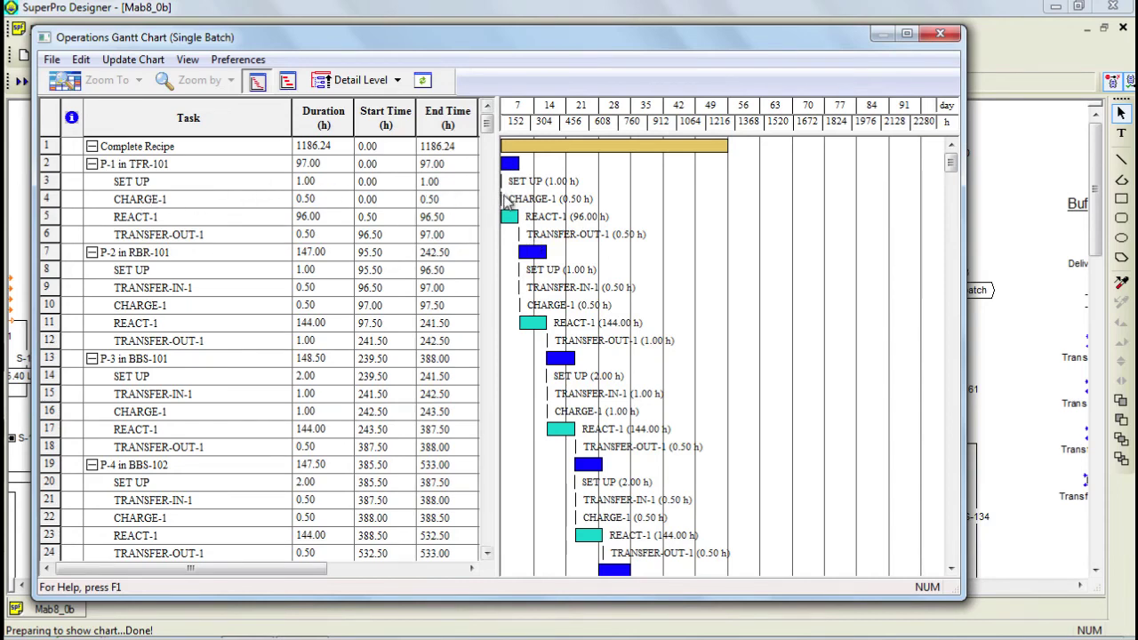
mouse_move(514, 222)
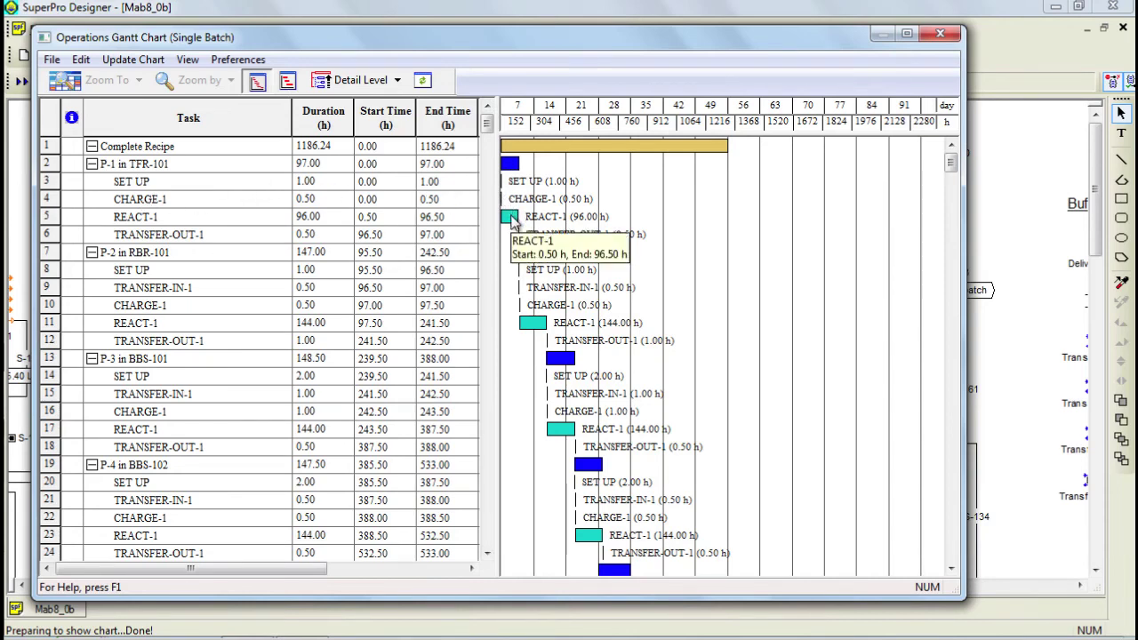
click(941, 35)
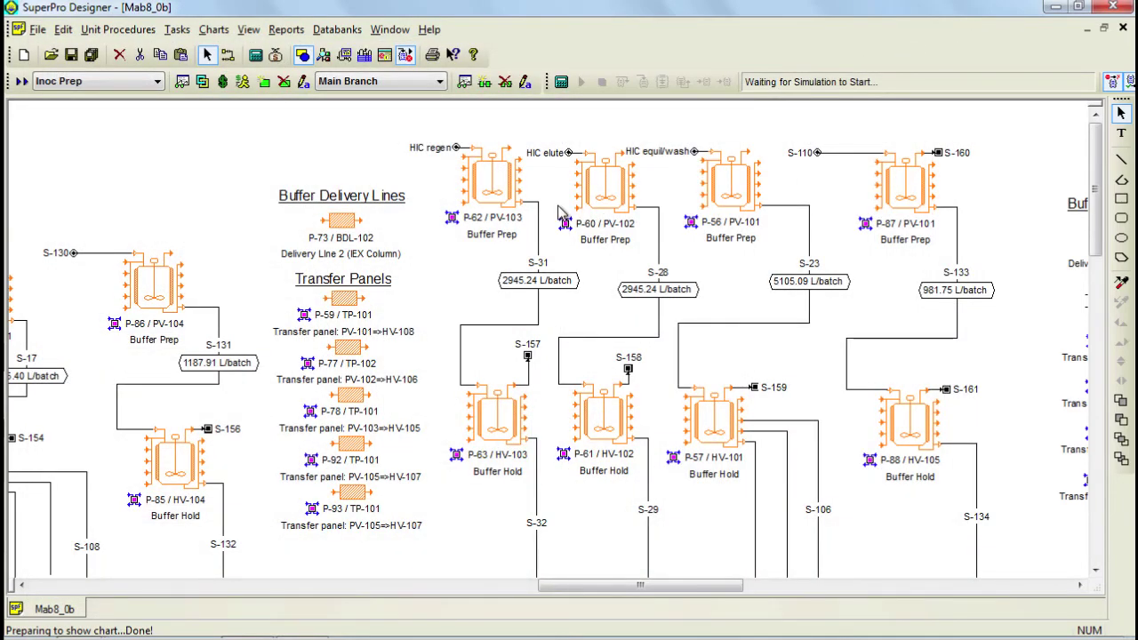
Step: Chart WFI mass flow and cumulative mass entering the process over multiple batches
click(214, 30)
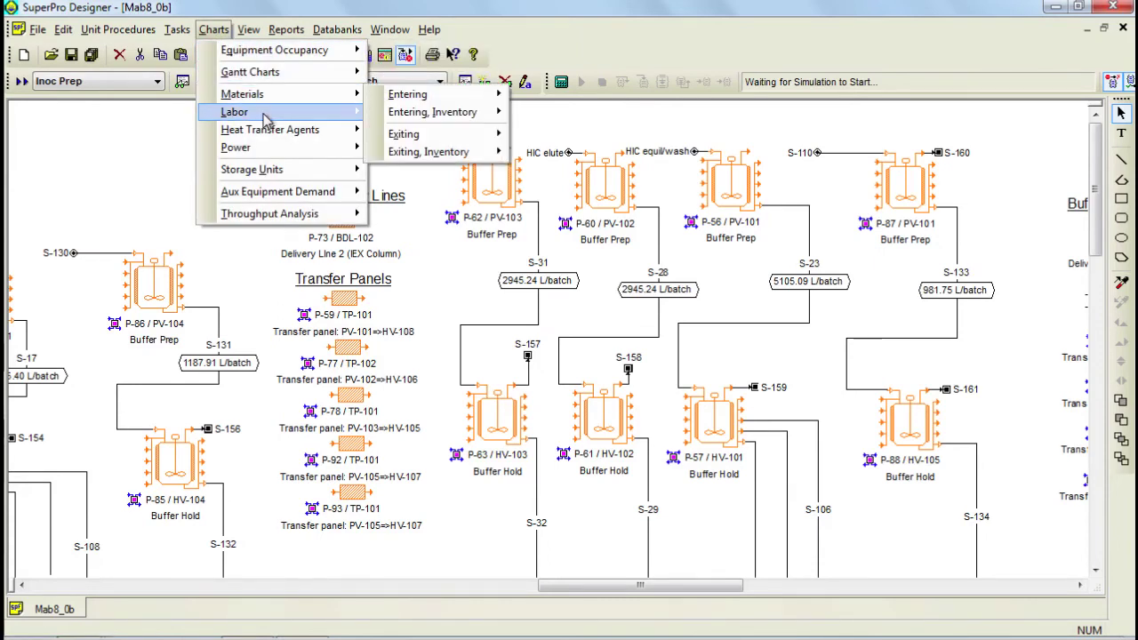
mouse_move(269, 132)
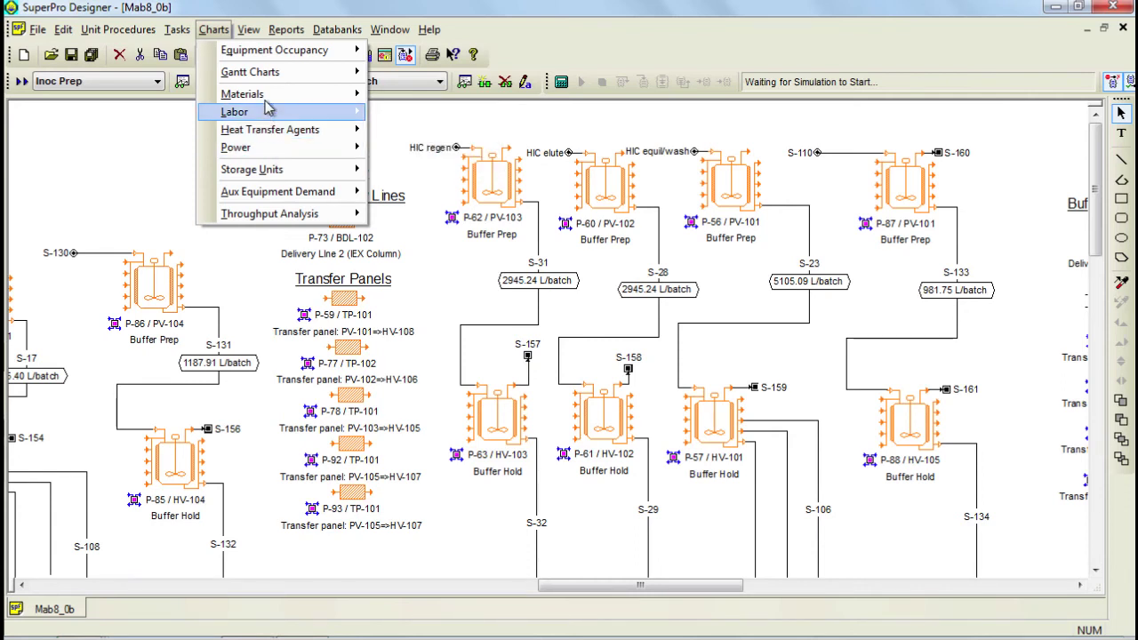
mouse_move(262, 99)
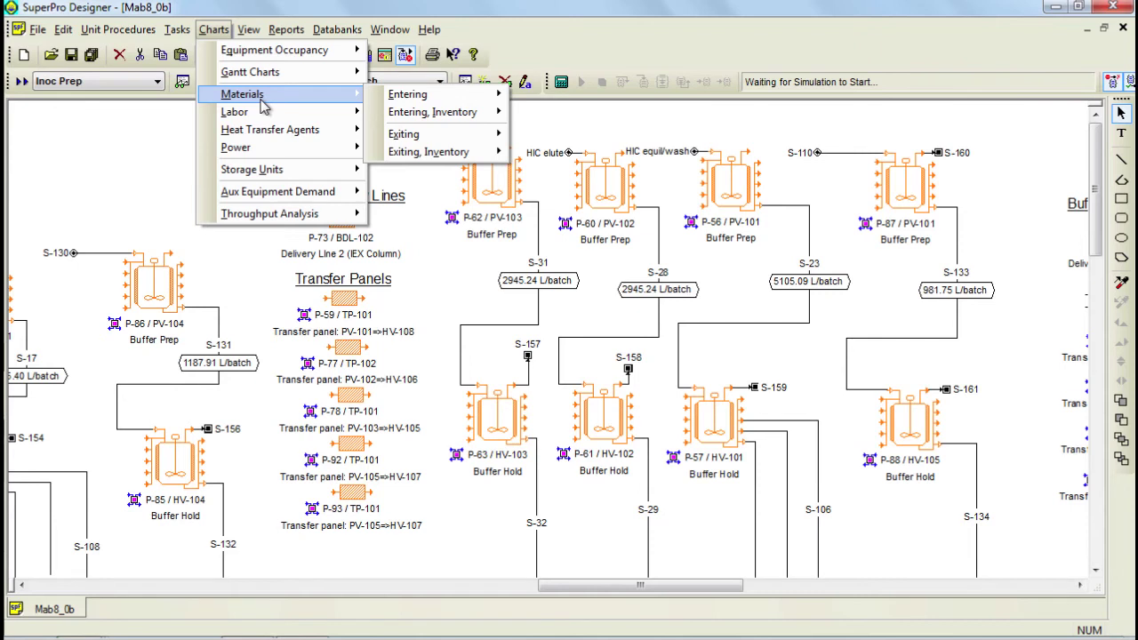
mouse_move(416, 103)
click(534, 112)
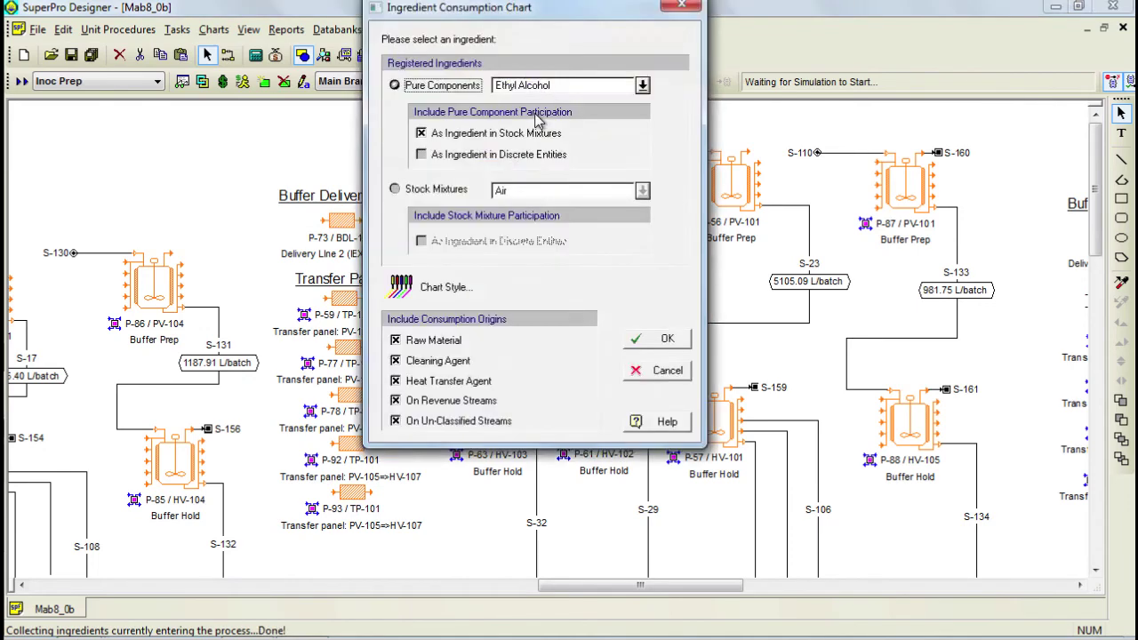
click(688, 85)
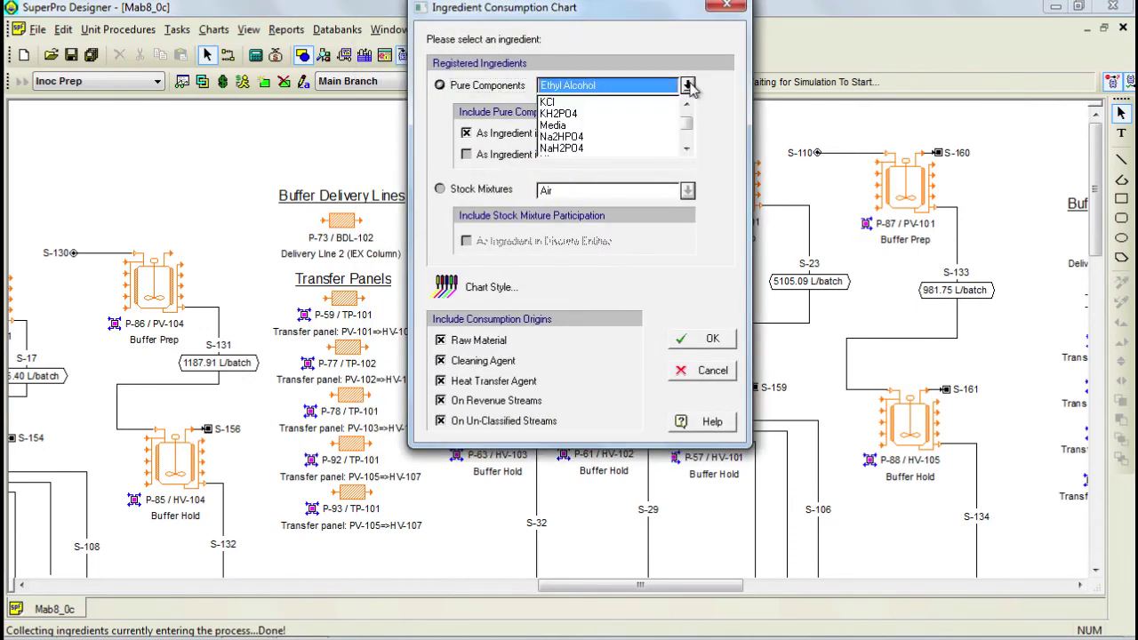
click(688, 129)
click(688, 131)
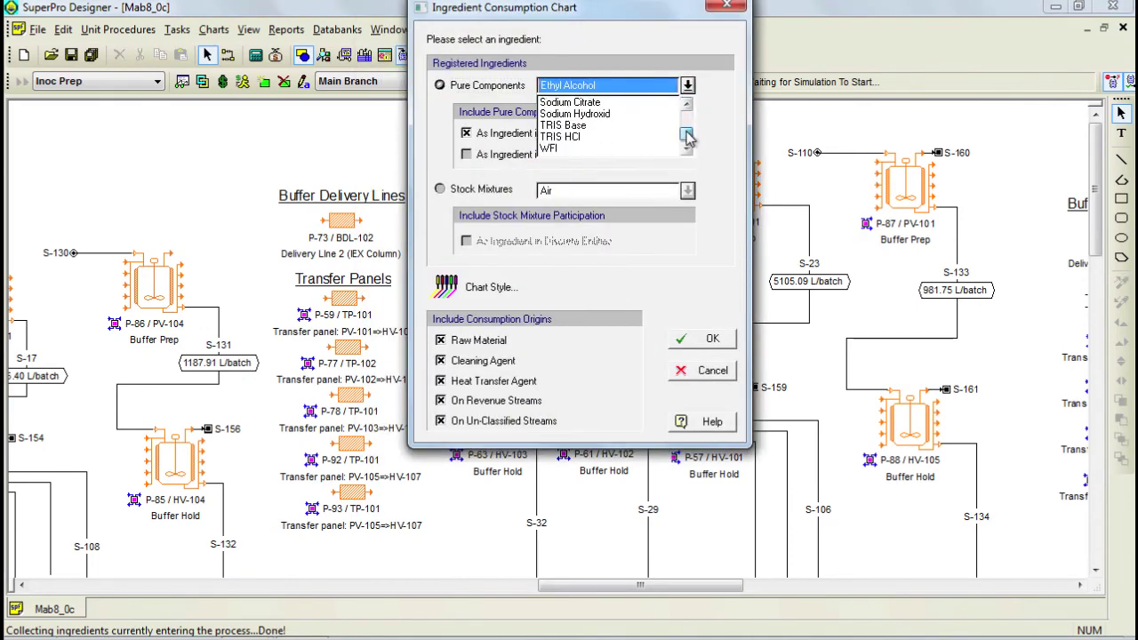
click(594, 149)
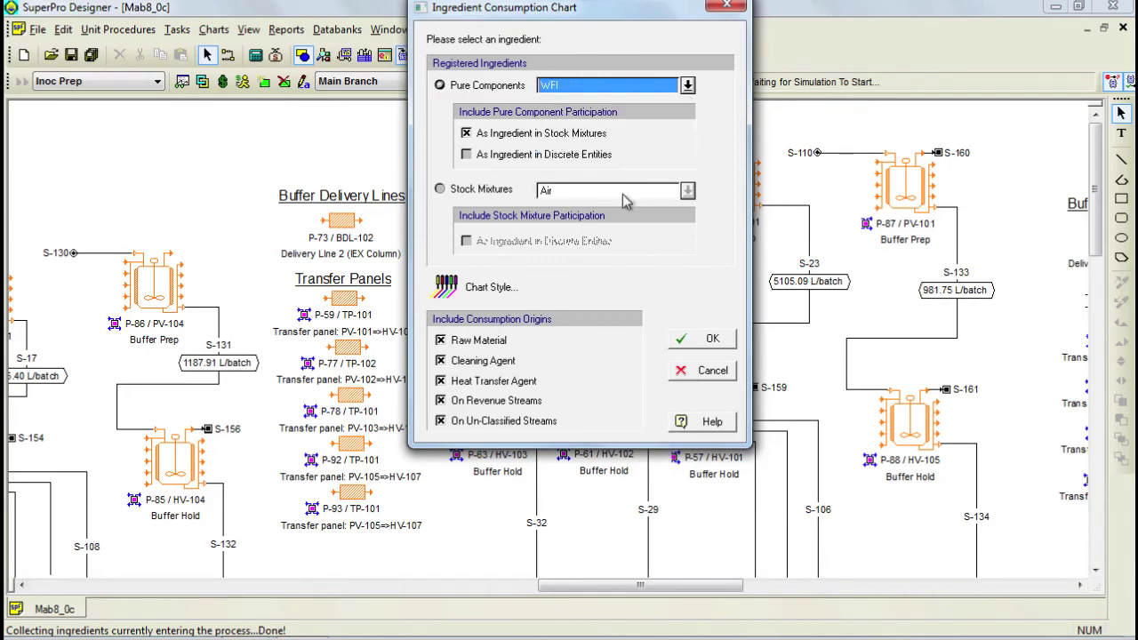
click(707, 339)
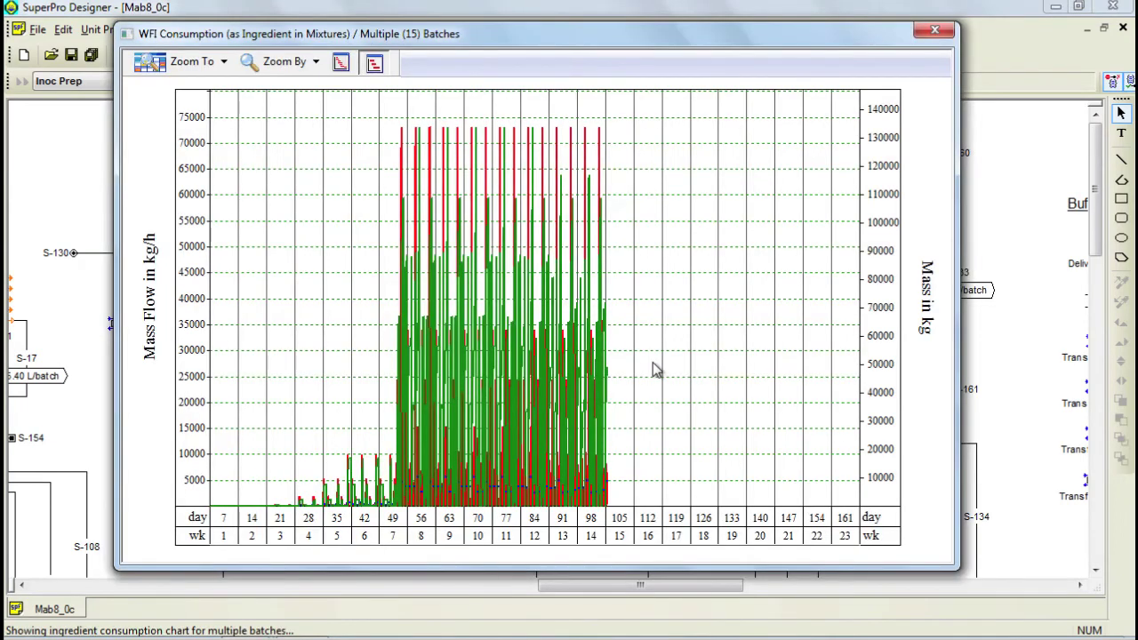
Step: Zoom the WFI consumption chart to 150%, then close the chart window
click(301, 67)
click(293, 130)
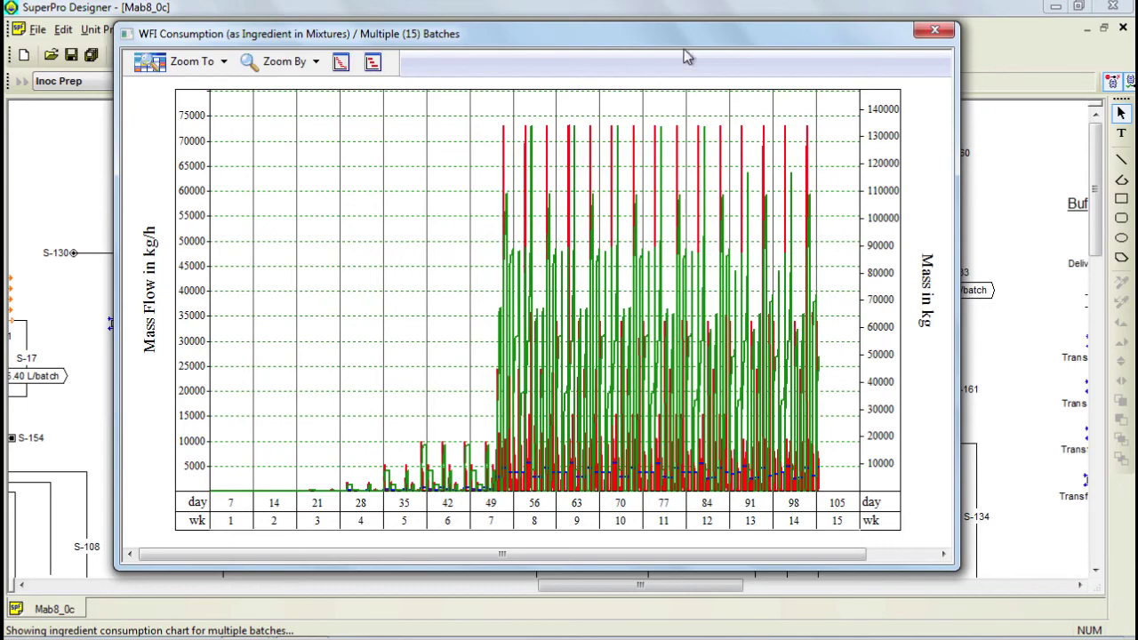
click(935, 30)
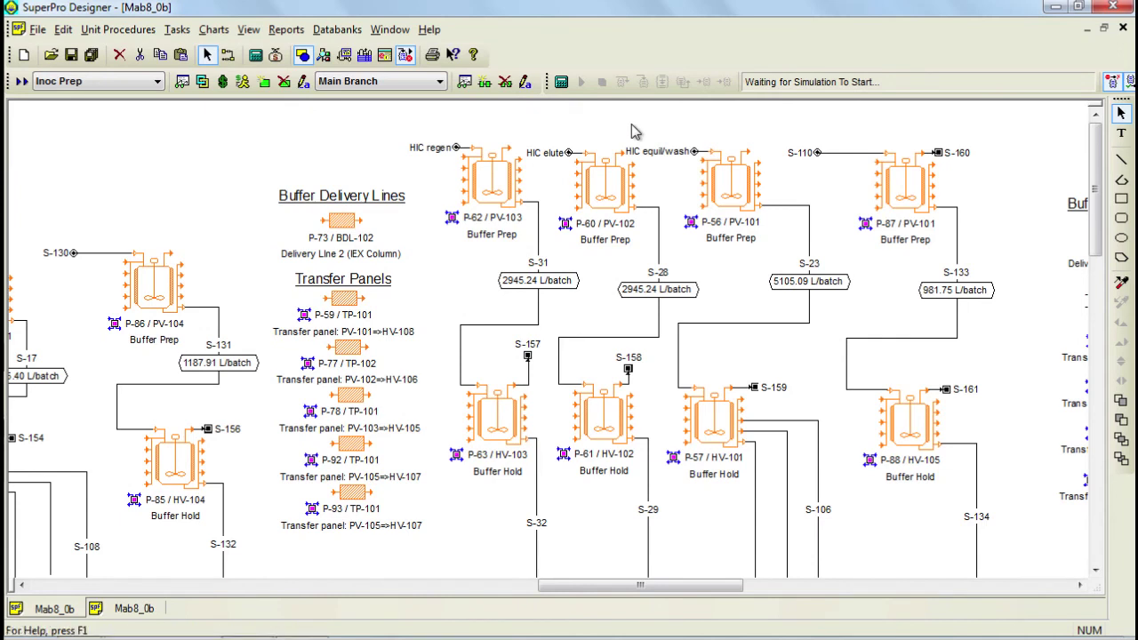
Step: Generate the Economic Evaluation Report (EER) without recalculating economics, accepting the paper format warning
click(286, 30)
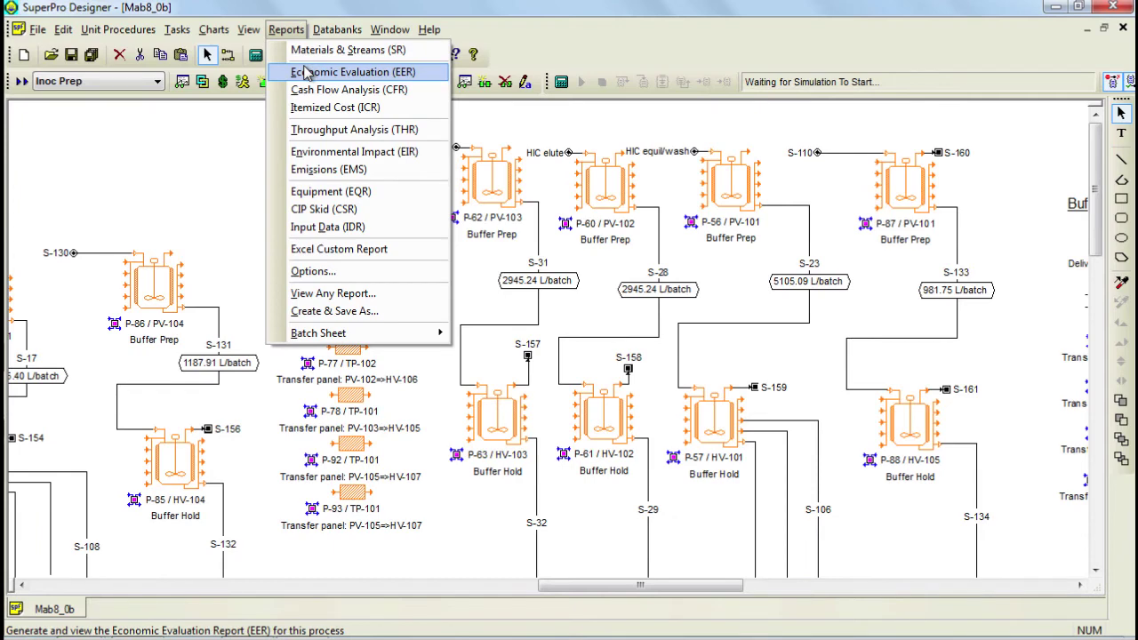
click(305, 73)
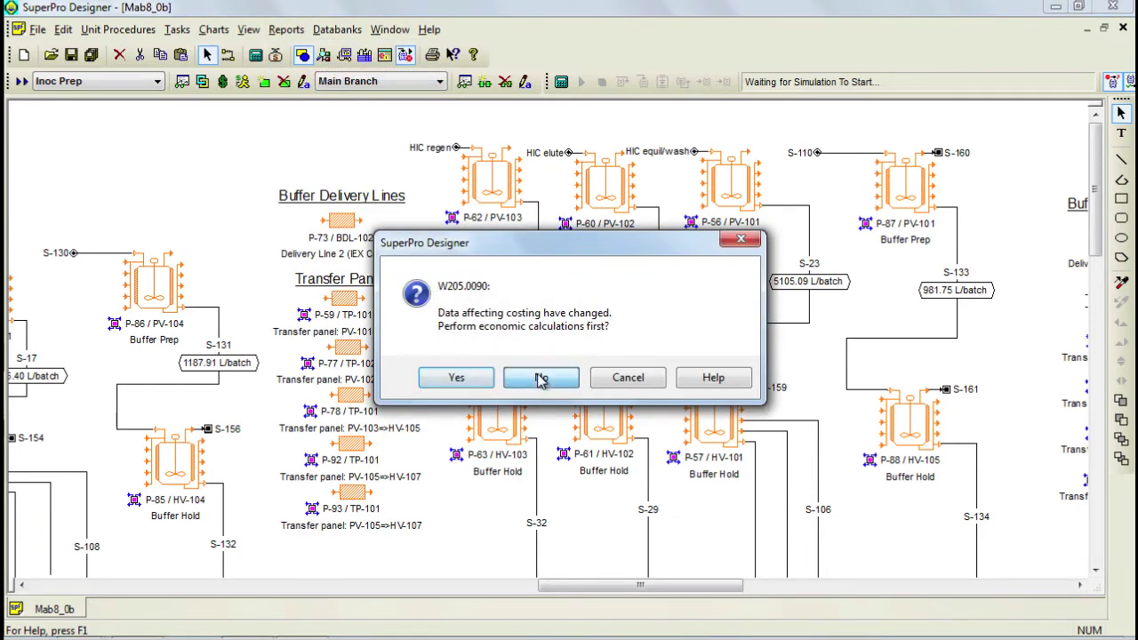
click(541, 379)
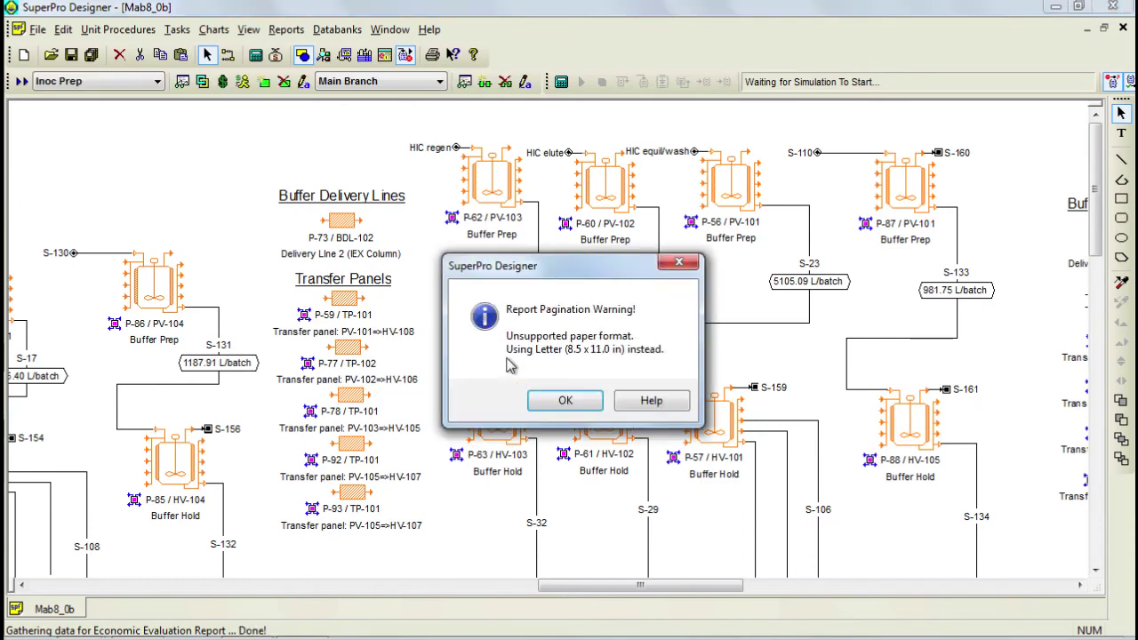
click(564, 400)
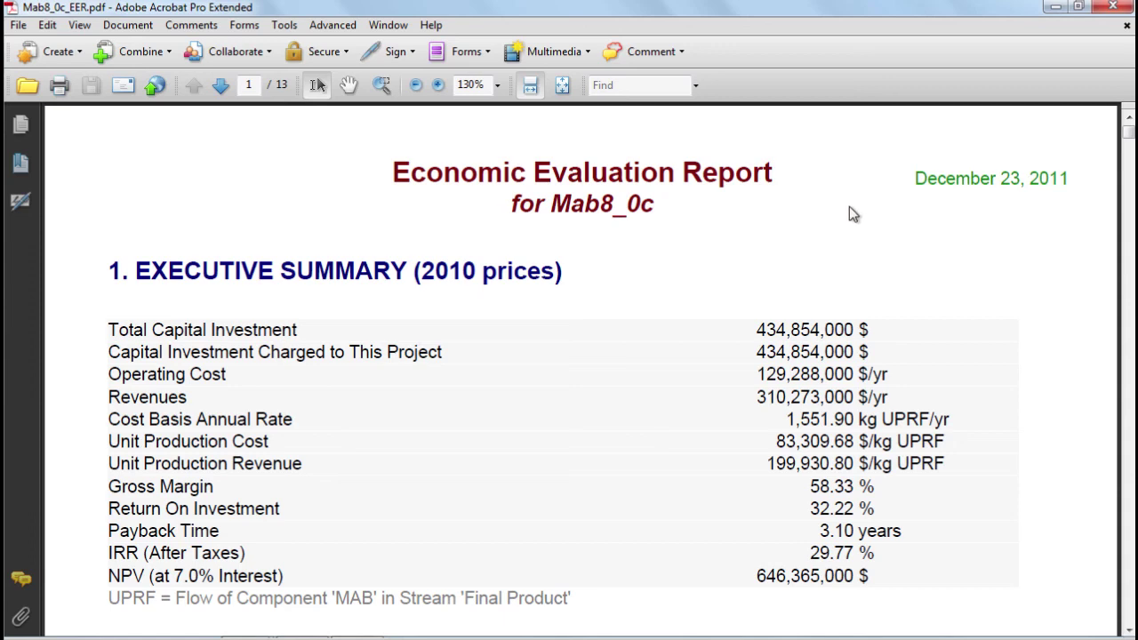
Step: Scroll through the economic evaluation report PDF, then close the Acrobat window
drag(1130, 141, 1129, 368)
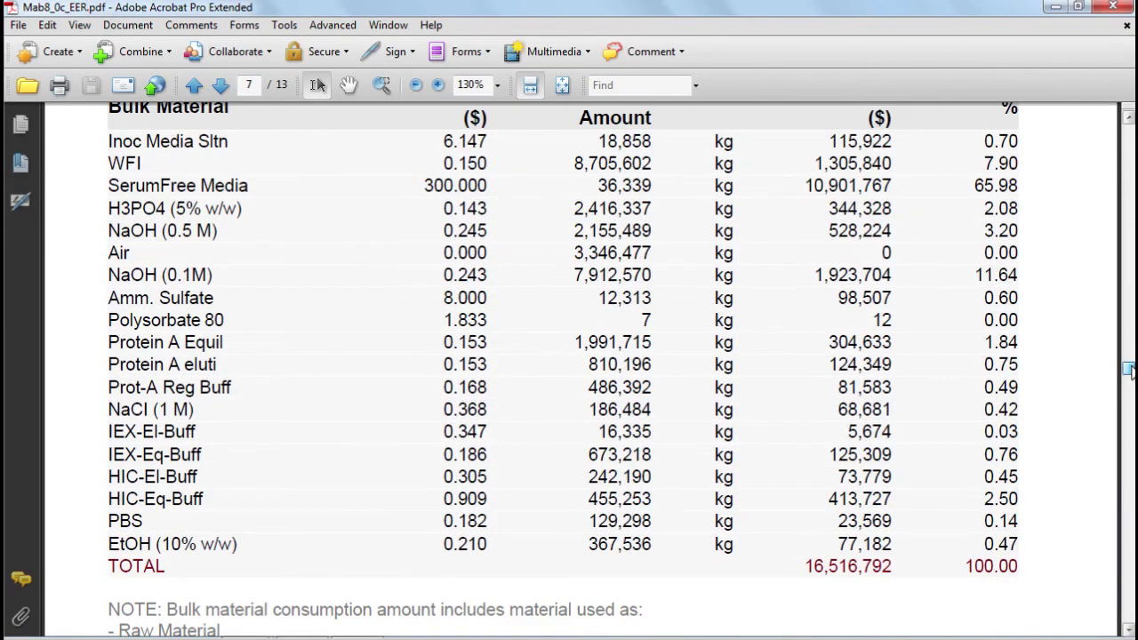
click(1112, 8)
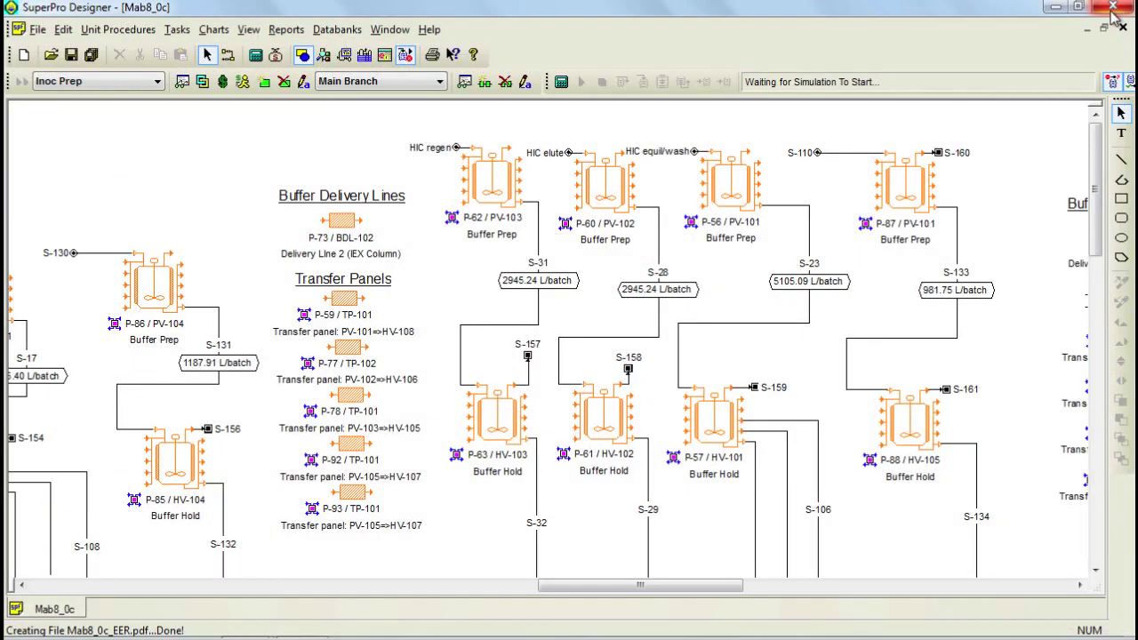